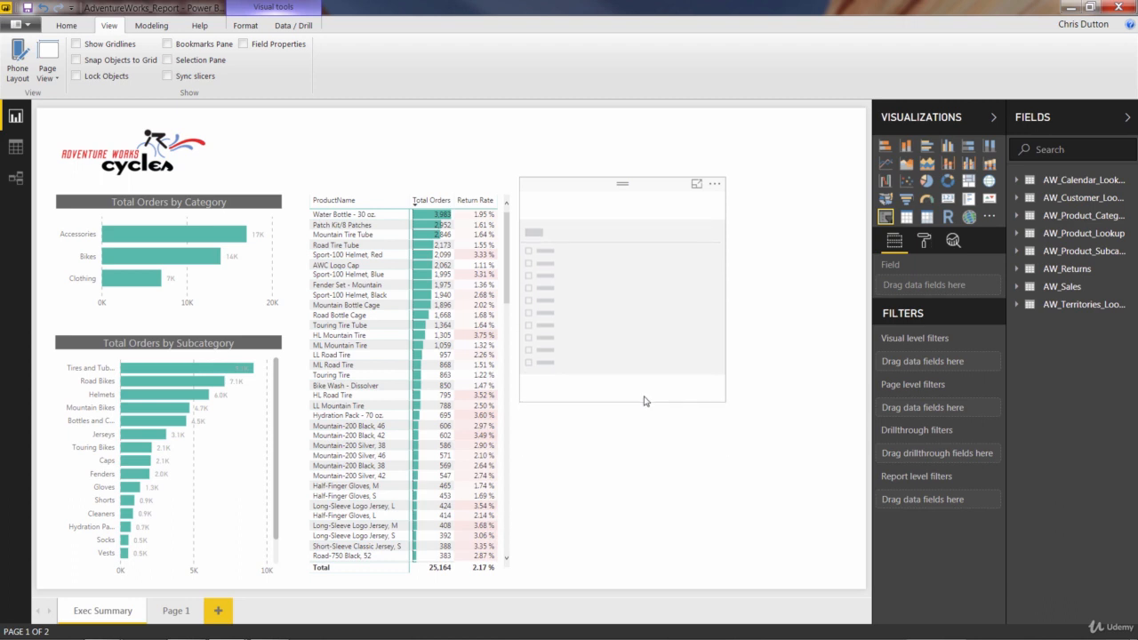
# Move the blank slicer away from the product table and assign it the Country field from the territories lookup table.
pyautogui.moveTo(632, 189); pyautogui.dragTo(687, 197)
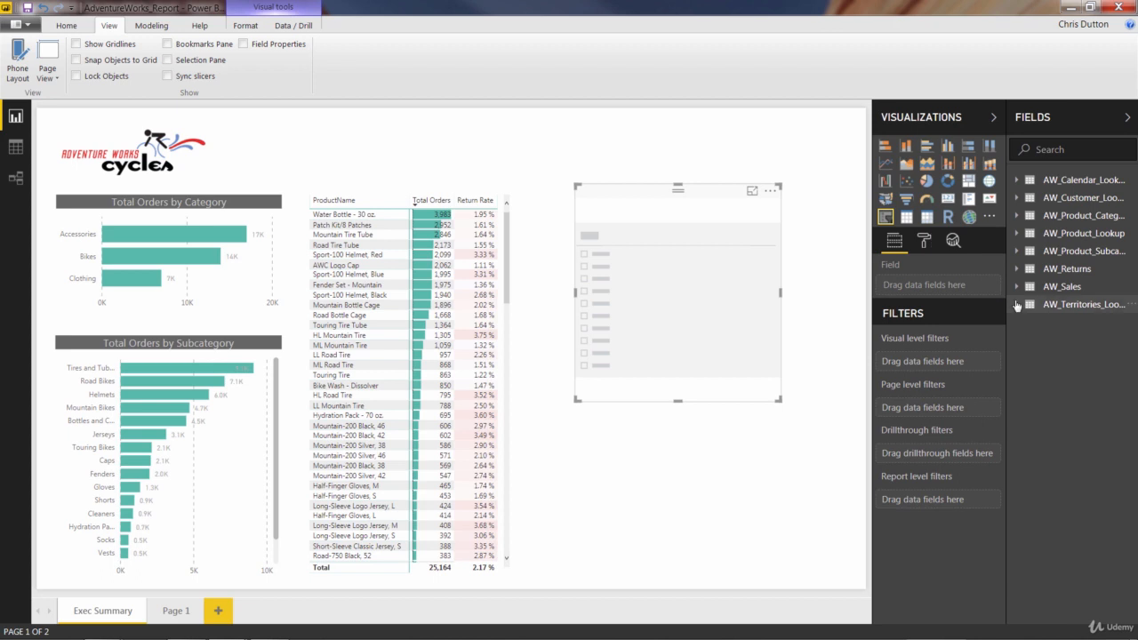
pyautogui.click(1075, 304)
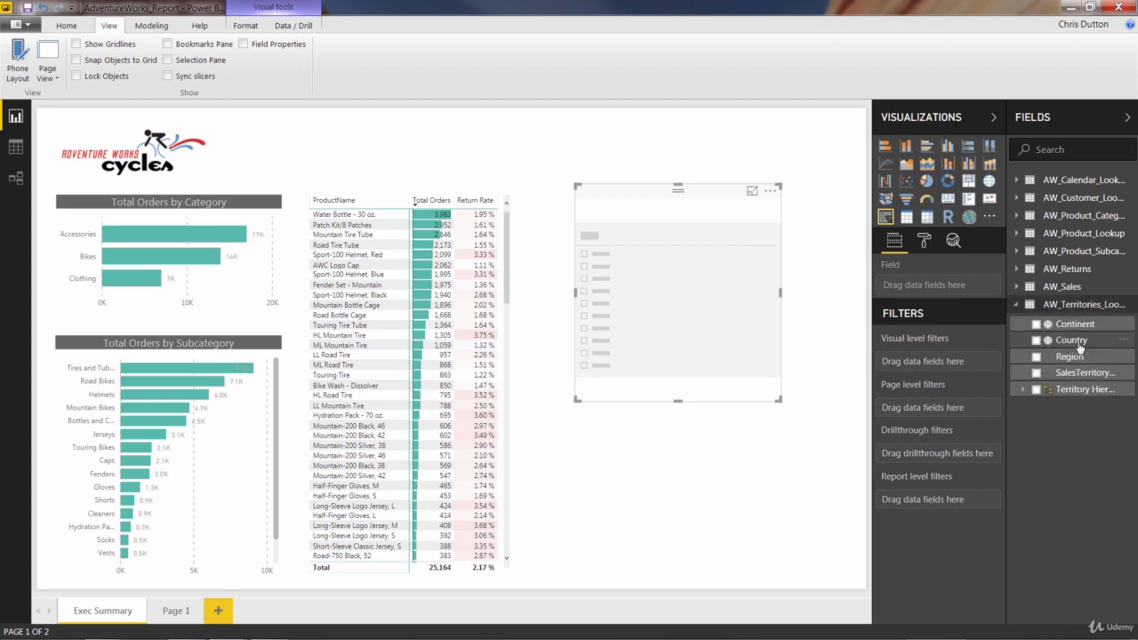
pyautogui.moveTo(1074, 341); pyautogui.dragTo(943, 288)
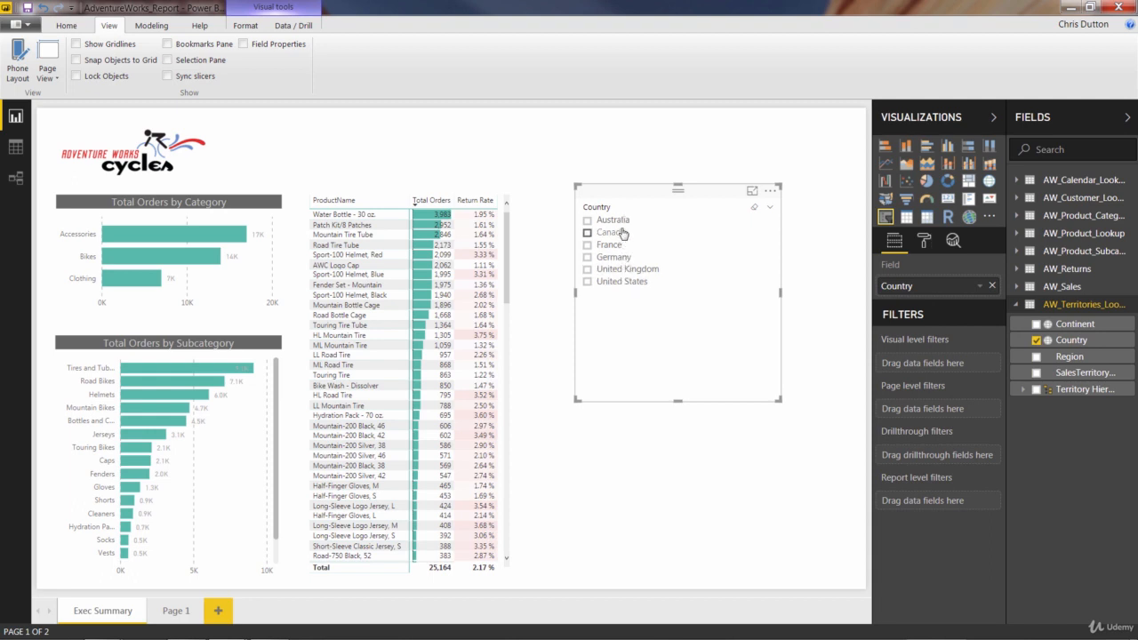
# Try filtering the report by Australia, Canada and France one at a time, and clear the country selection.
pyautogui.click(586, 222)
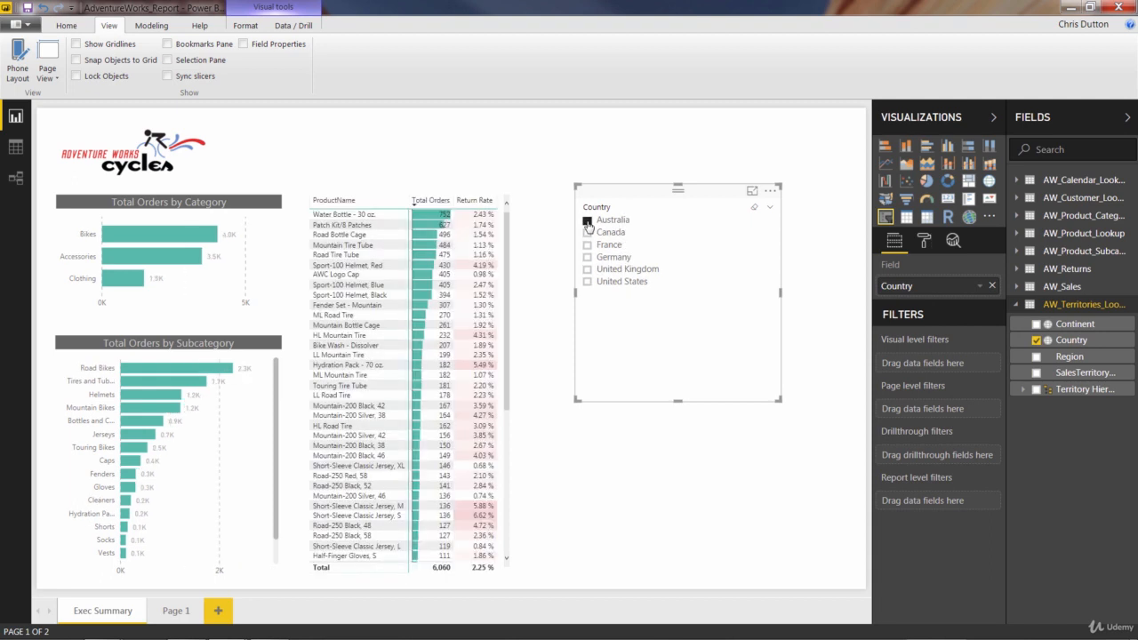
pyautogui.click(587, 233)
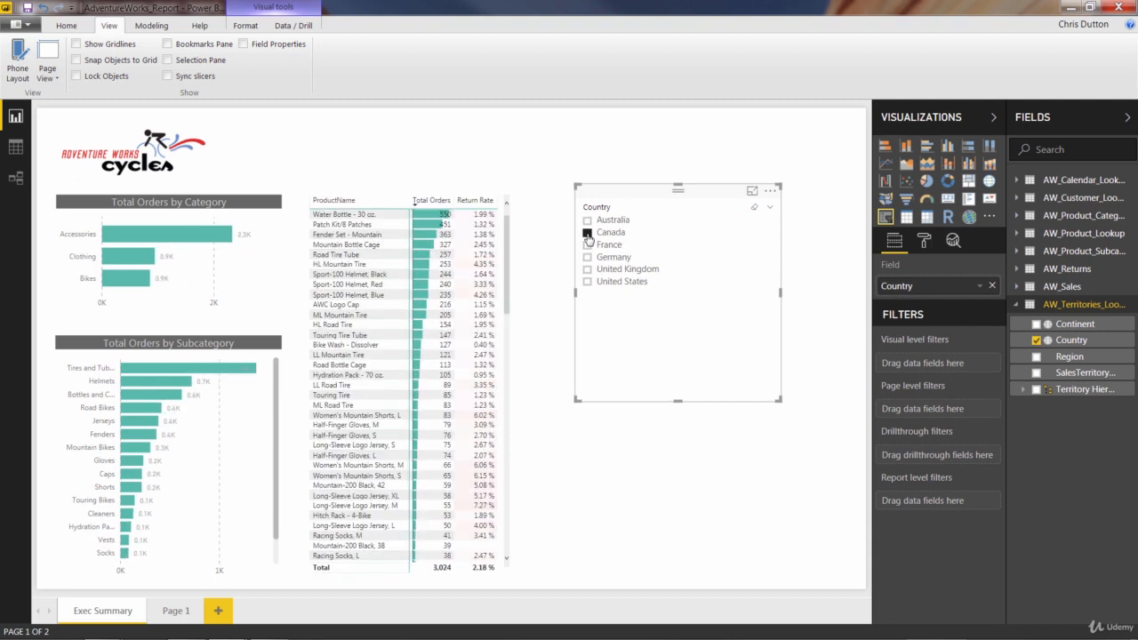
pyautogui.click(587, 246)
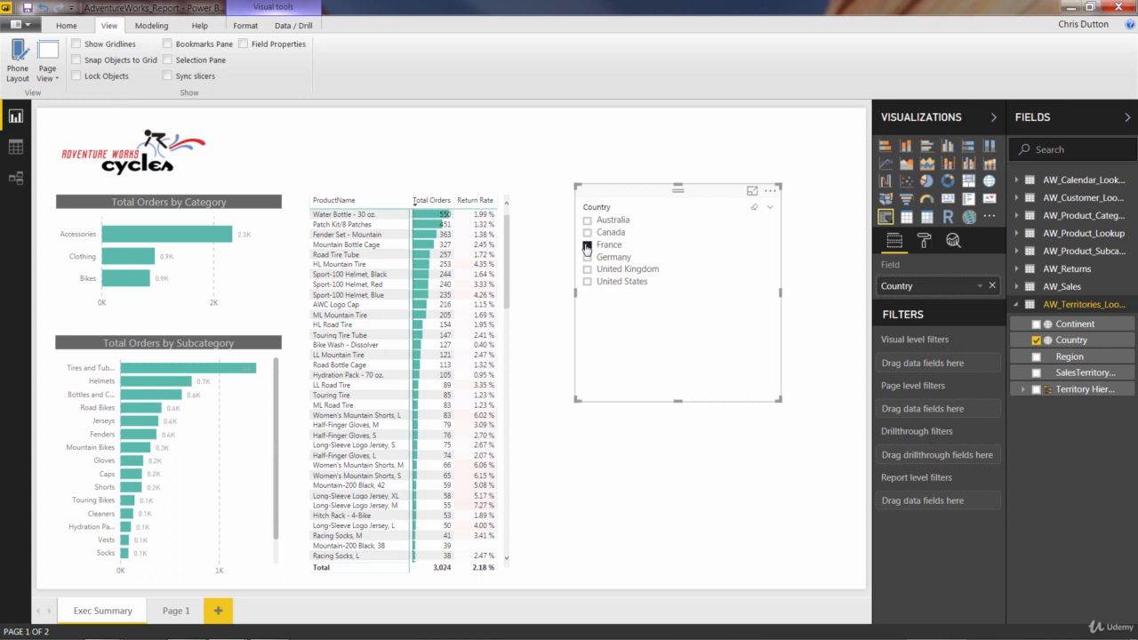
pyautogui.click(754, 209)
# Convert the Country slicer from a list to a dropdown and check its expanded country options.
pyautogui.click(768, 208)
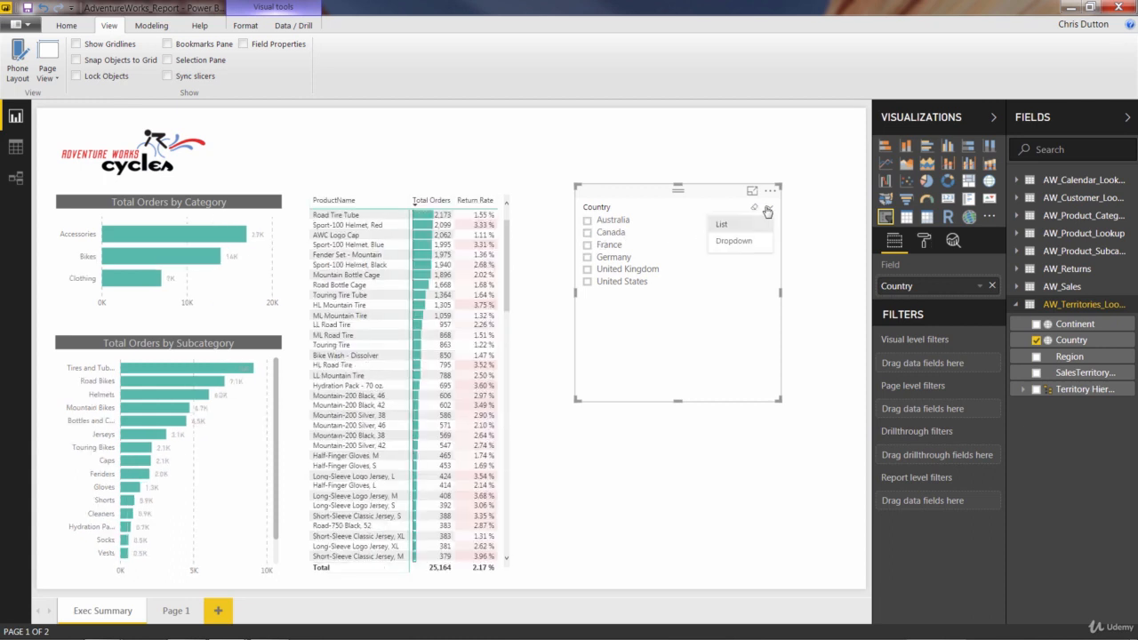
pyautogui.click(734, 242)
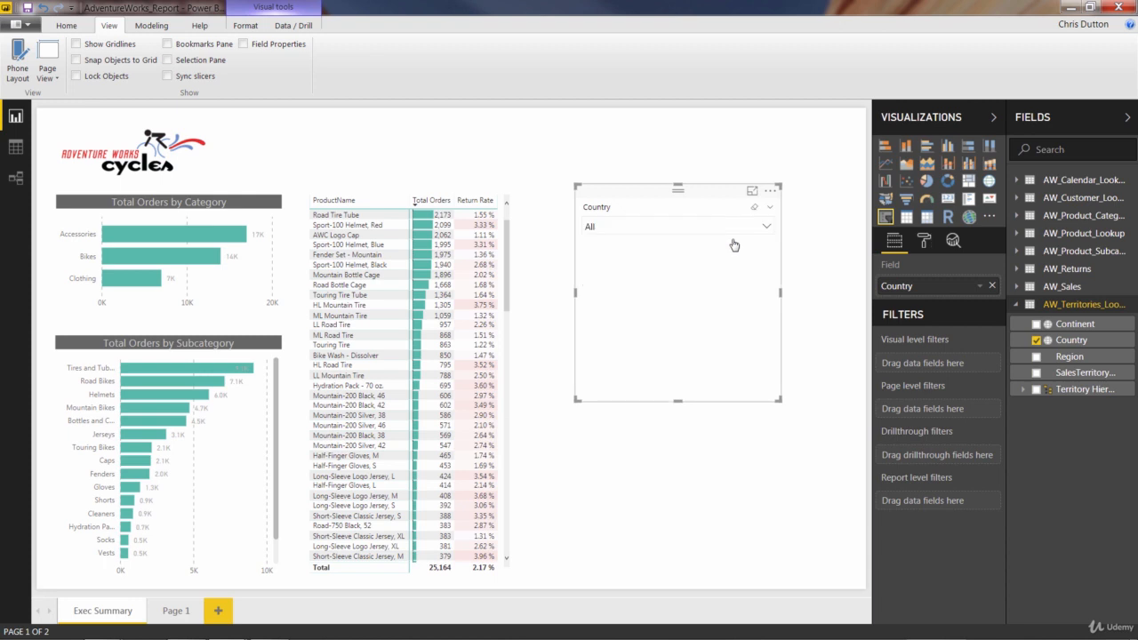
pyautogui.click(765, 225)
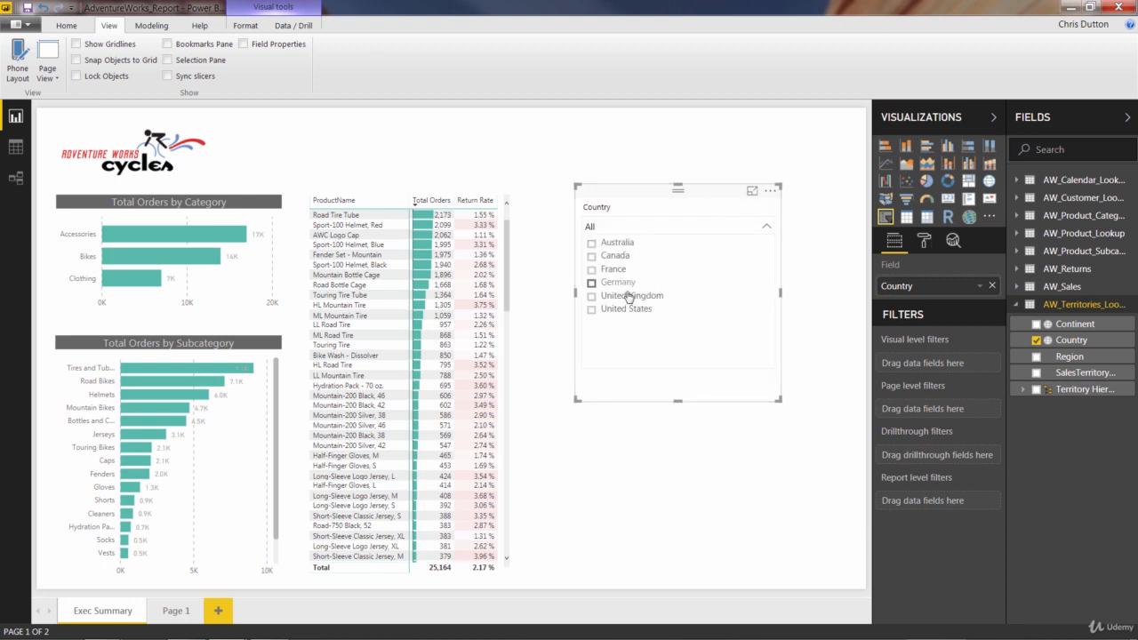
pyautogui.click(766, 227)
pyautogui.click(665, 472)
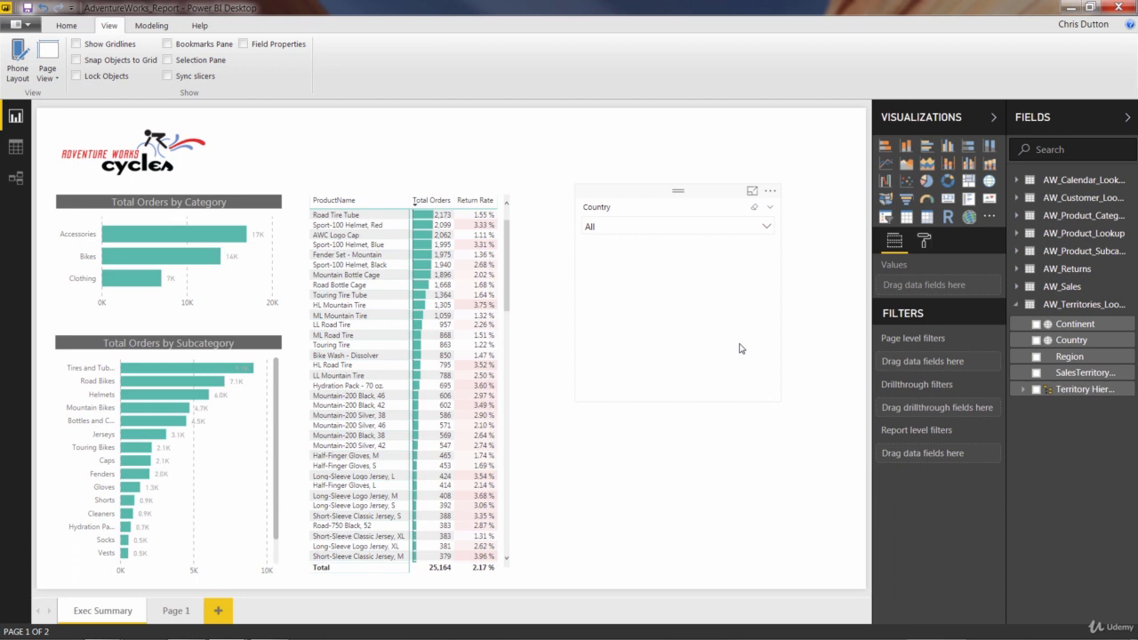
# Replace the slicer's Country field with Date from the calendar lookup table and reduce the slicer's height.
pyautogui.click(676, 192)
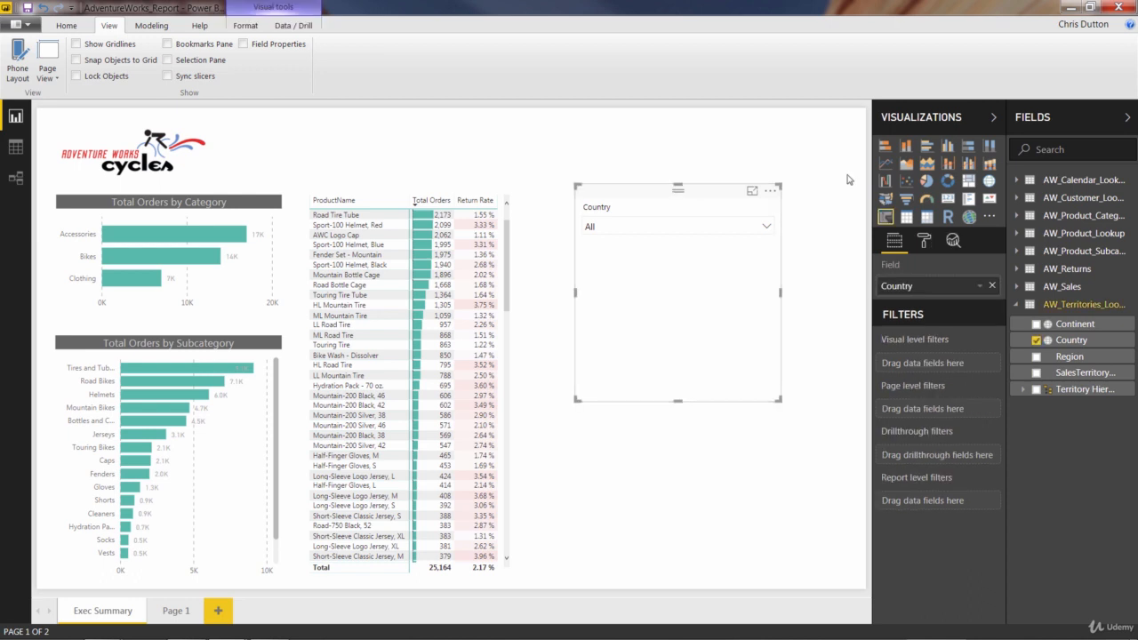
pyautogui.click(1017, 179)
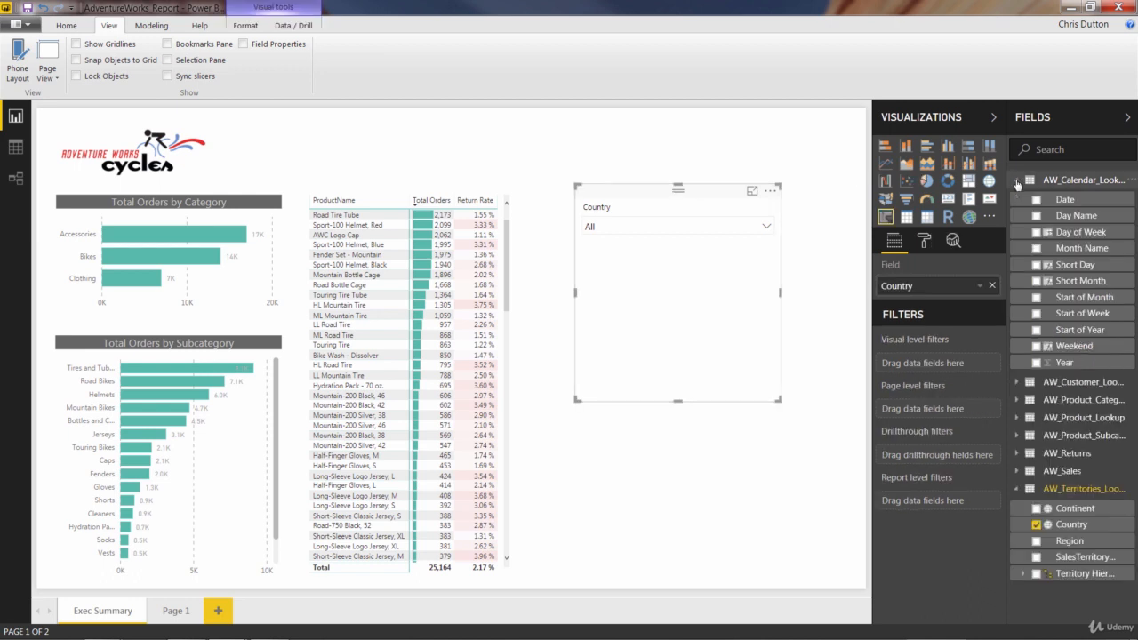
pyautogui.moveTo(1065, 199); pyautogui.dragTo(940, 293)
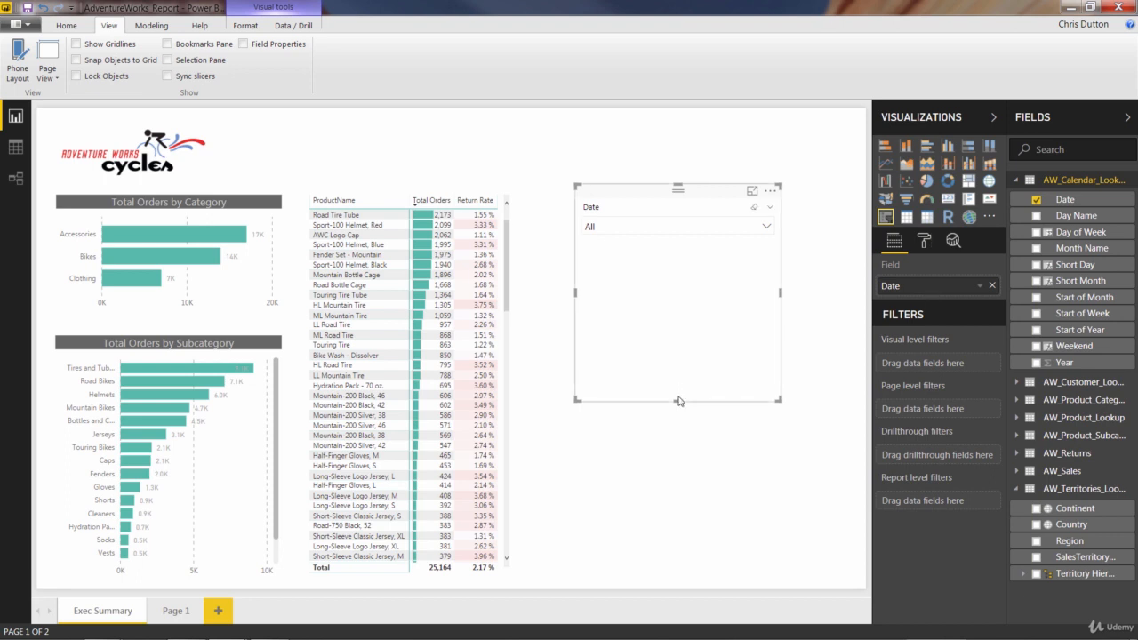
pyautogui.moveTo(678, 398); pyautogui.dragTo(679, 329)
# Browse the individual dates offered in the Date slicer's dropdown list and collapse it.
pyautogui.click(766, 227)
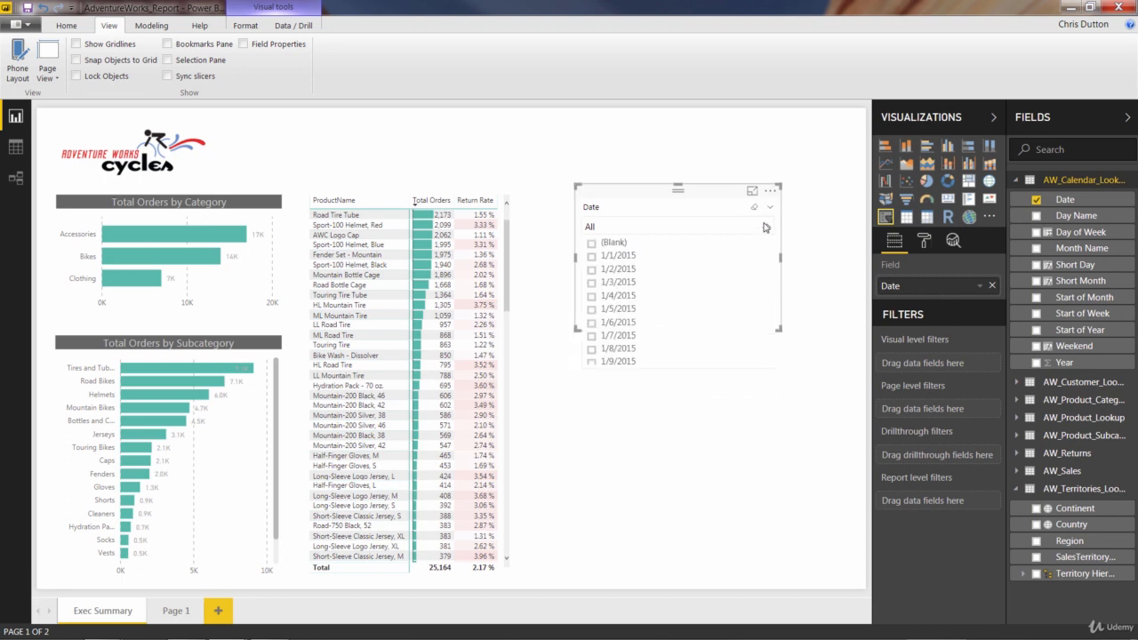
pyautogui.scroll(-7, 603, 298)
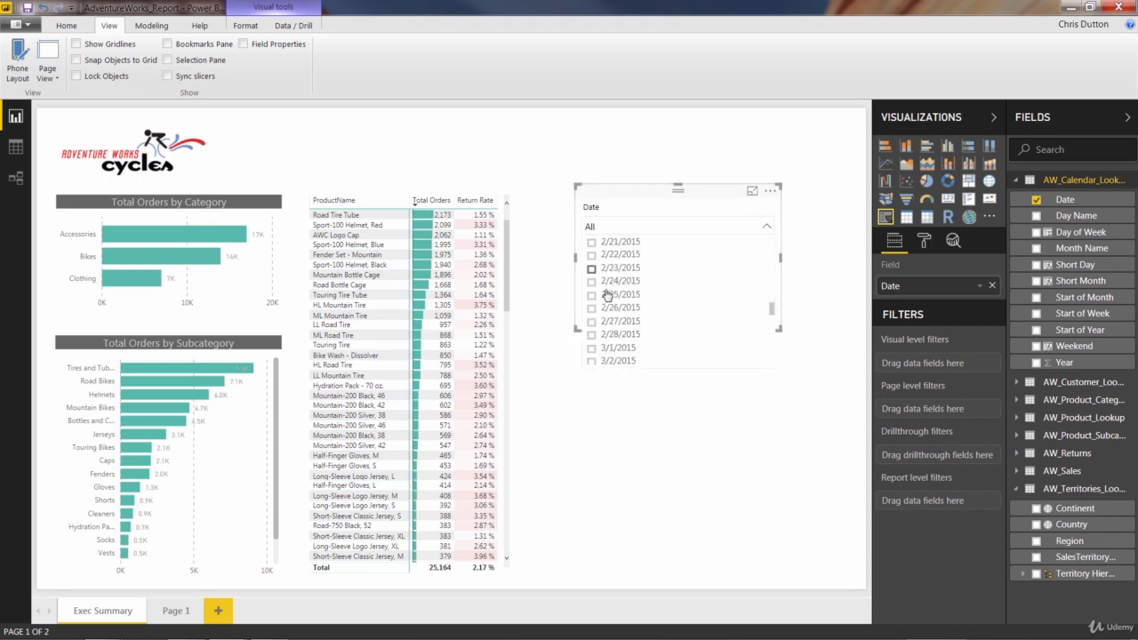
pyautogui.scroll(-20, 609, 303)
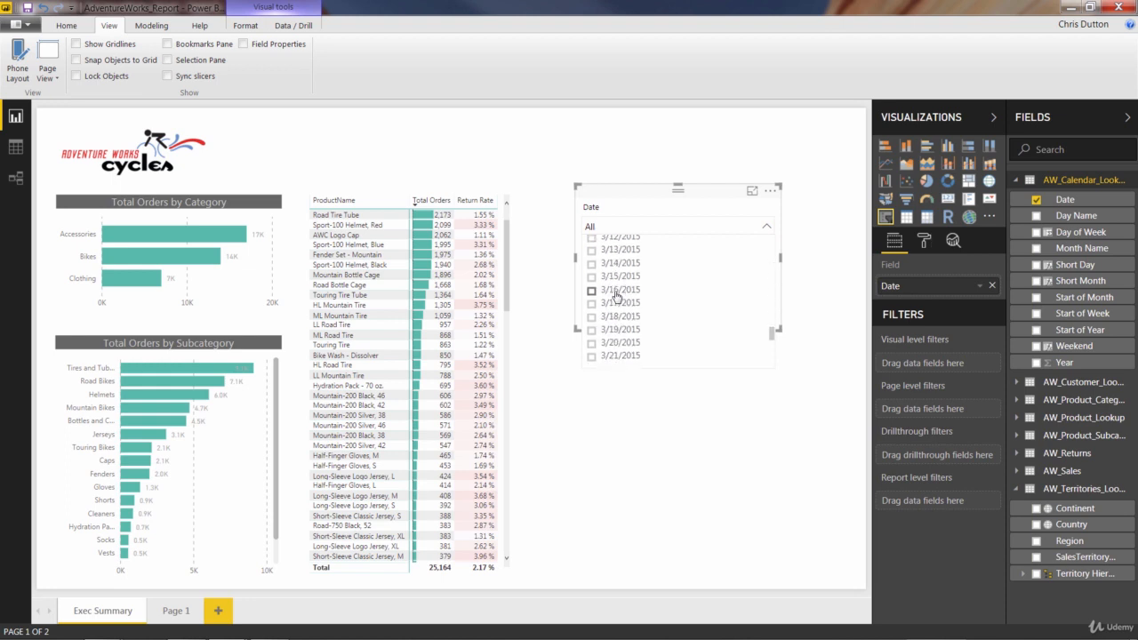
pyautogui.click(767, 227)
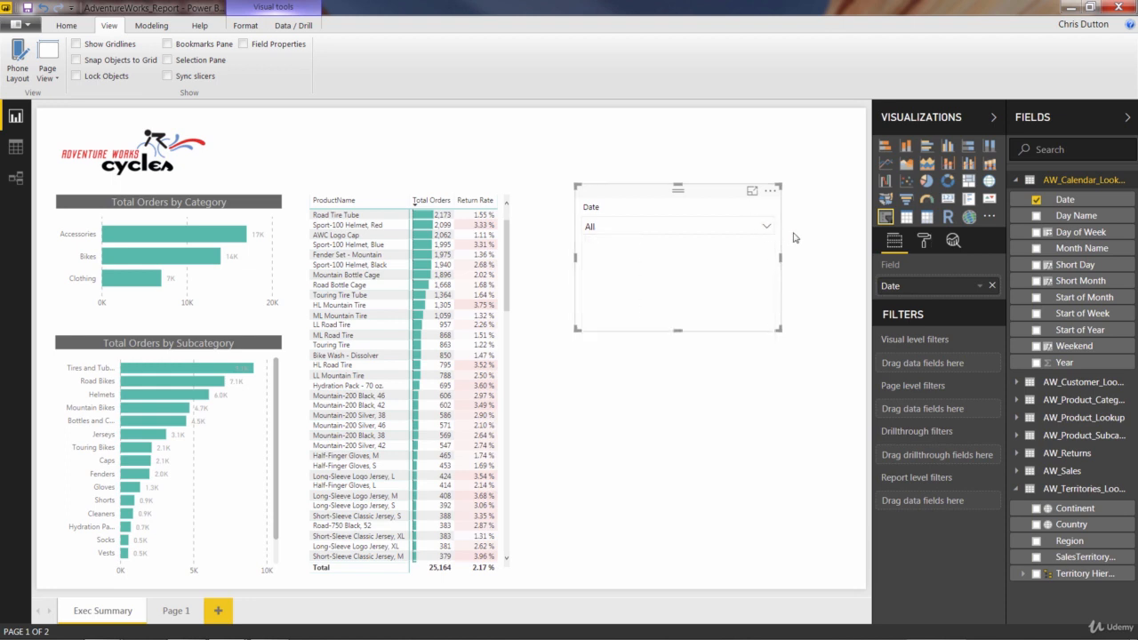
# Switch the Date slicer to Between mode and narrow its range to about 7/28/2015 through 1/30/2017.
pyautogui.click(769, 207)
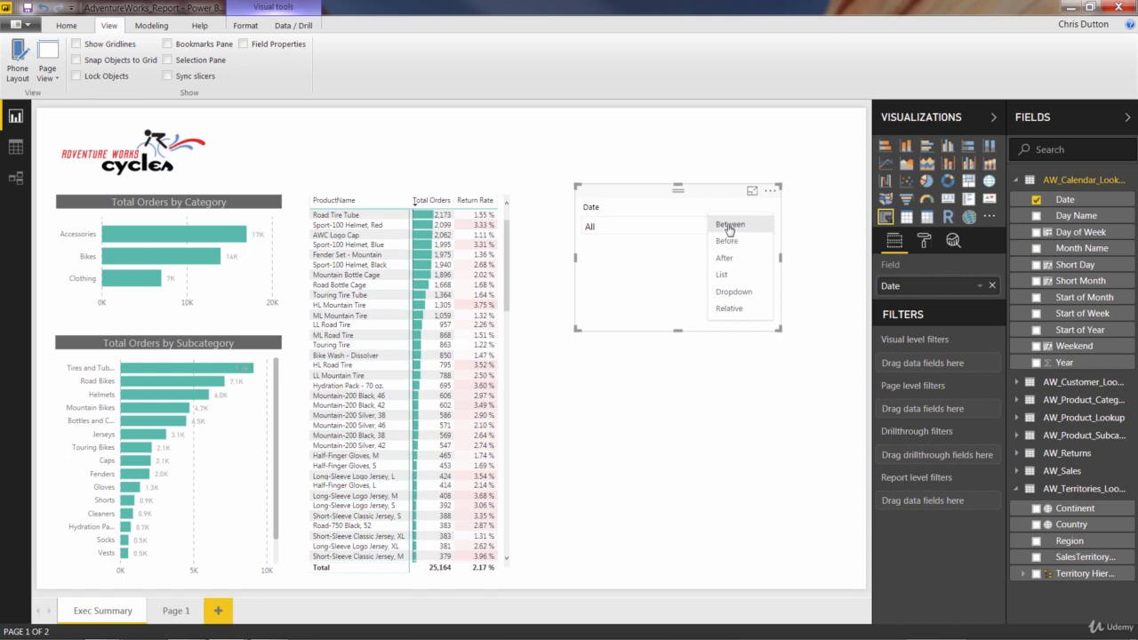
pyautogui.click(729, 226)
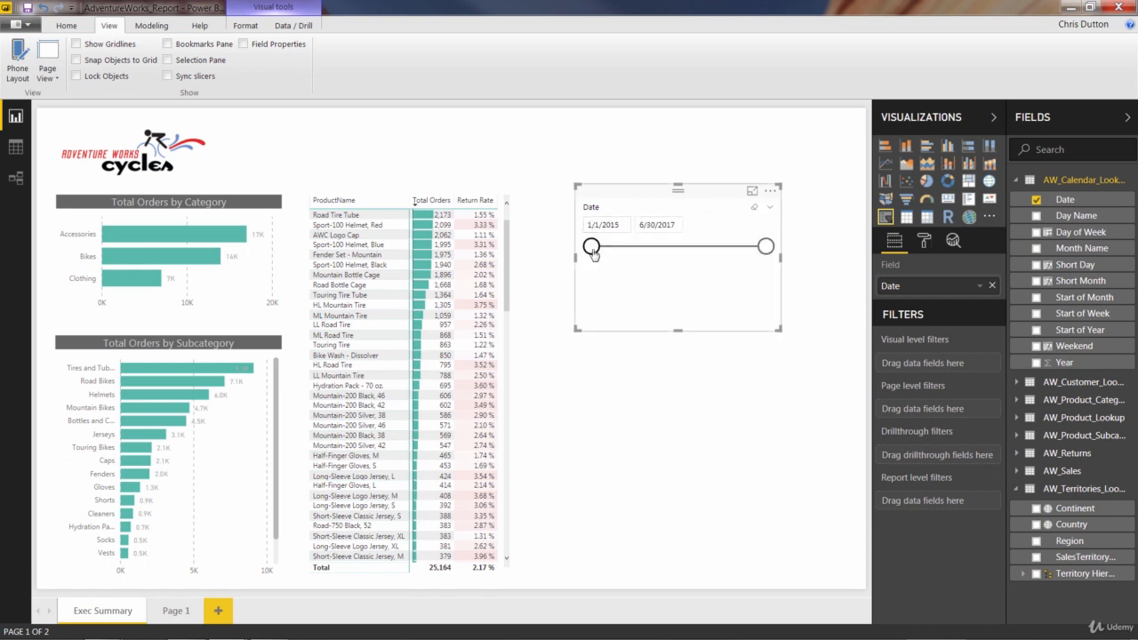
pyautogui.moveTo(594, 254); pyautogui.dragTo(632, 253)
pyautogui.moveTo(767, 253); pyautogui.dragTo(734, 253)
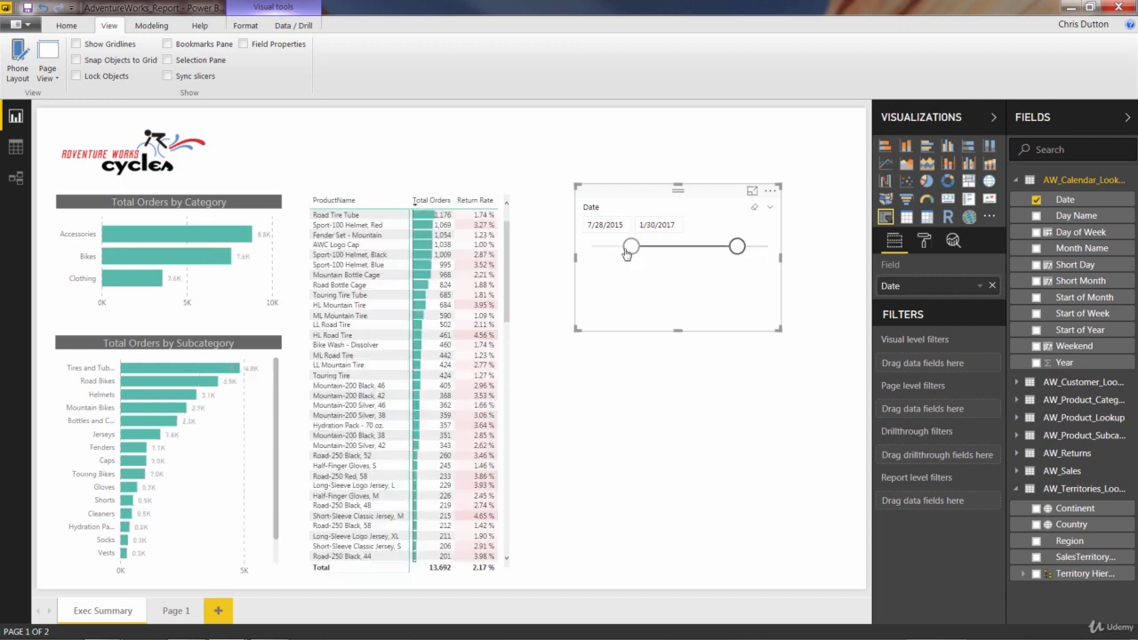
# Restore the slicer's range to 1/1/2015 through 6/30/2017 and inspect the start and end date calendars.
pyautogui.moveTo(631, 251); pyautogui.dragTo(593, 255)
pyautogui.moveTo(738, 252); pyautogui.dragTo(771, 255)
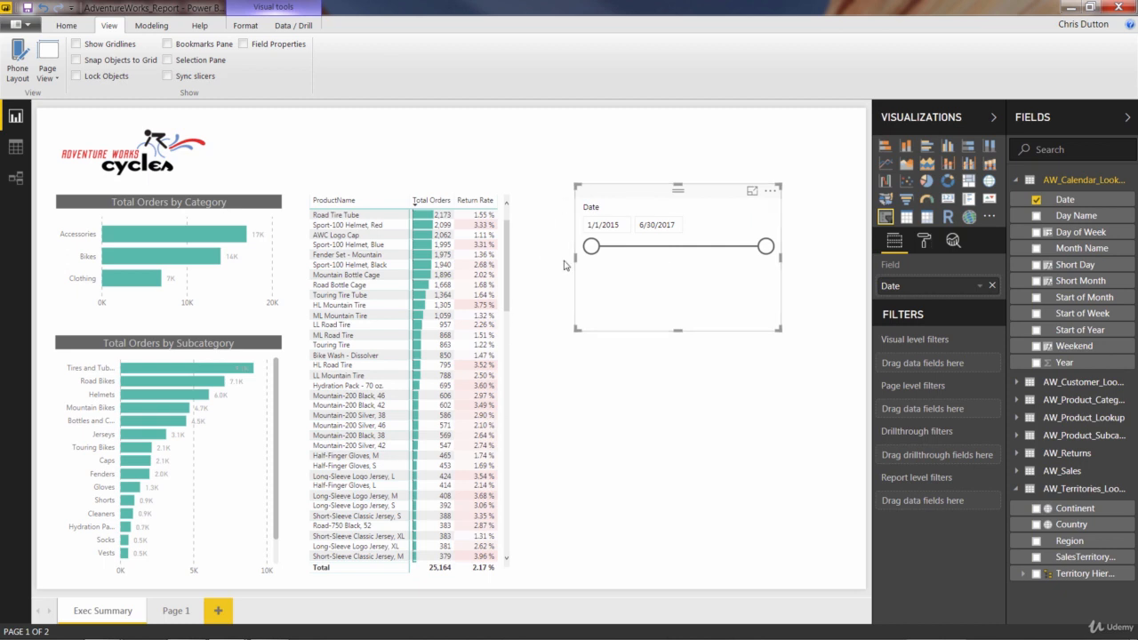
pyautogui.click(614, 225)
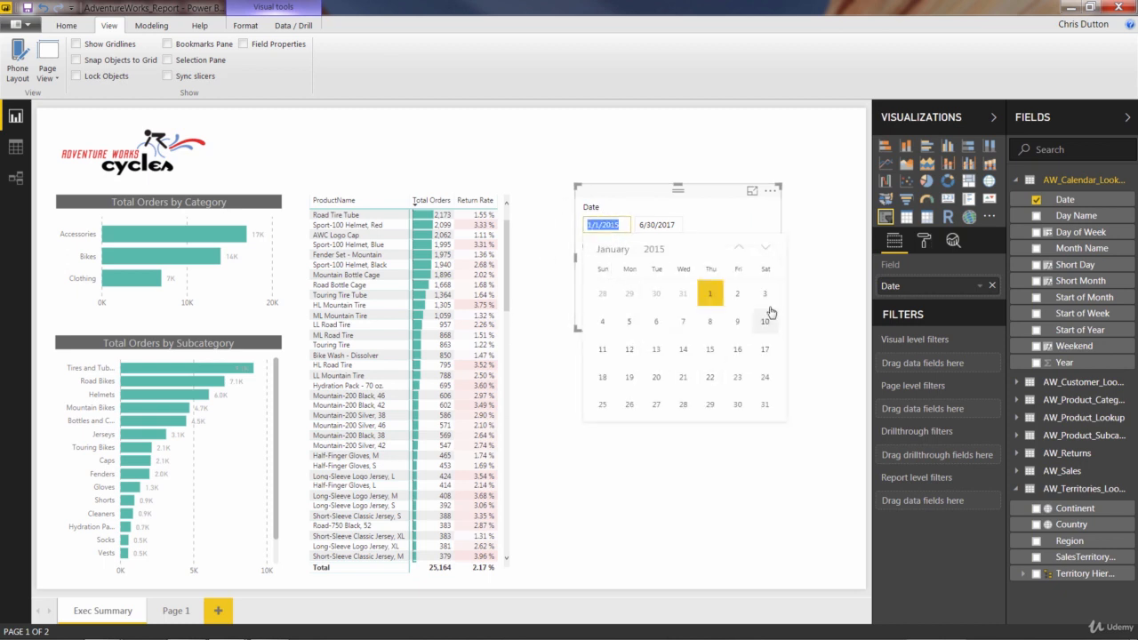
pyautogui.click(650, 224)
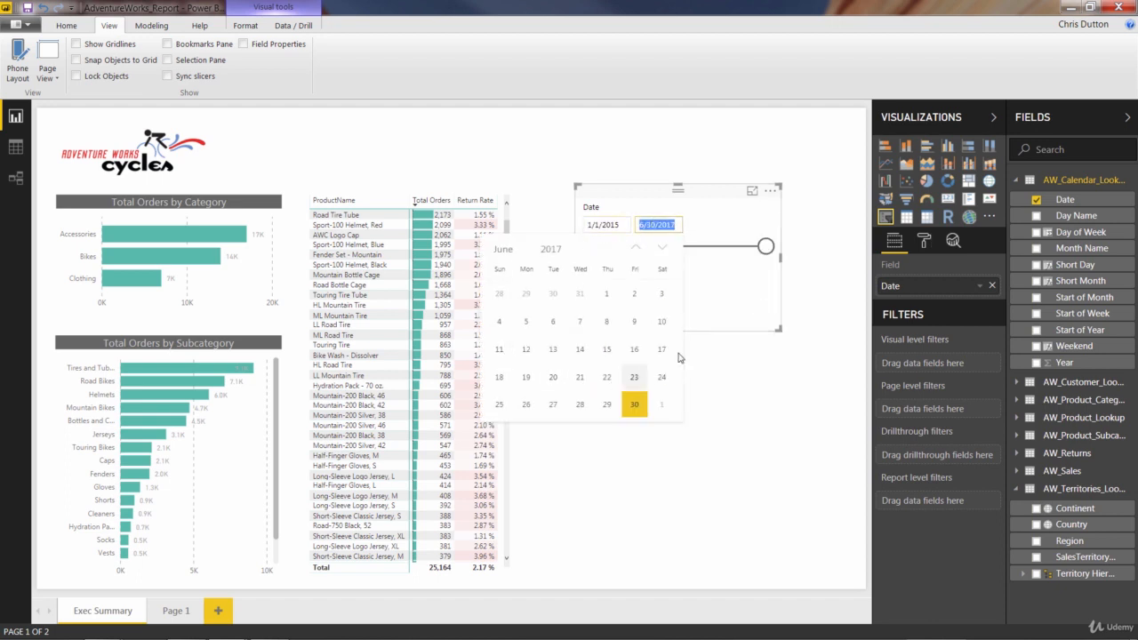
pyautogui.click(711, 239)
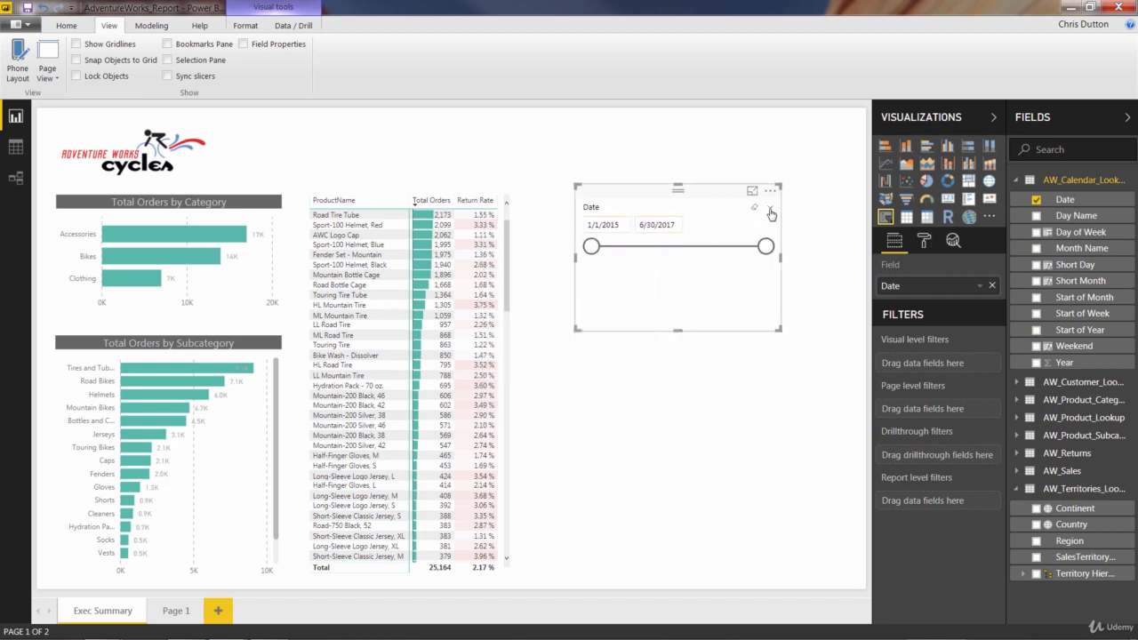
# Try the Date slicer in Before mode with end date 6/30/2017, and in After mode with start date 1/1/2015.
pyautogui.click(770, 212)
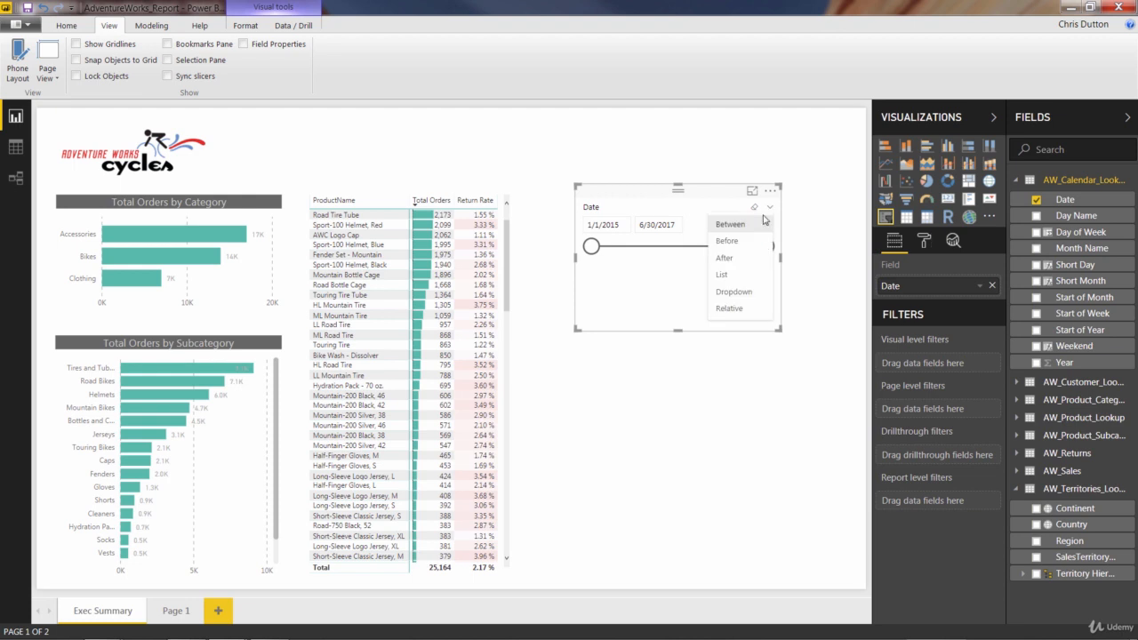
pyautogui.click(744, 242)
pyautogui.moveTo(745, 246)
pyautogui.mouseDown()
pyautogui.moveTo(760, 246)
pyautogui.moveTo(658, 246)
pyautogui.moveTo(767, 248)
pyautogui.mouseUp()
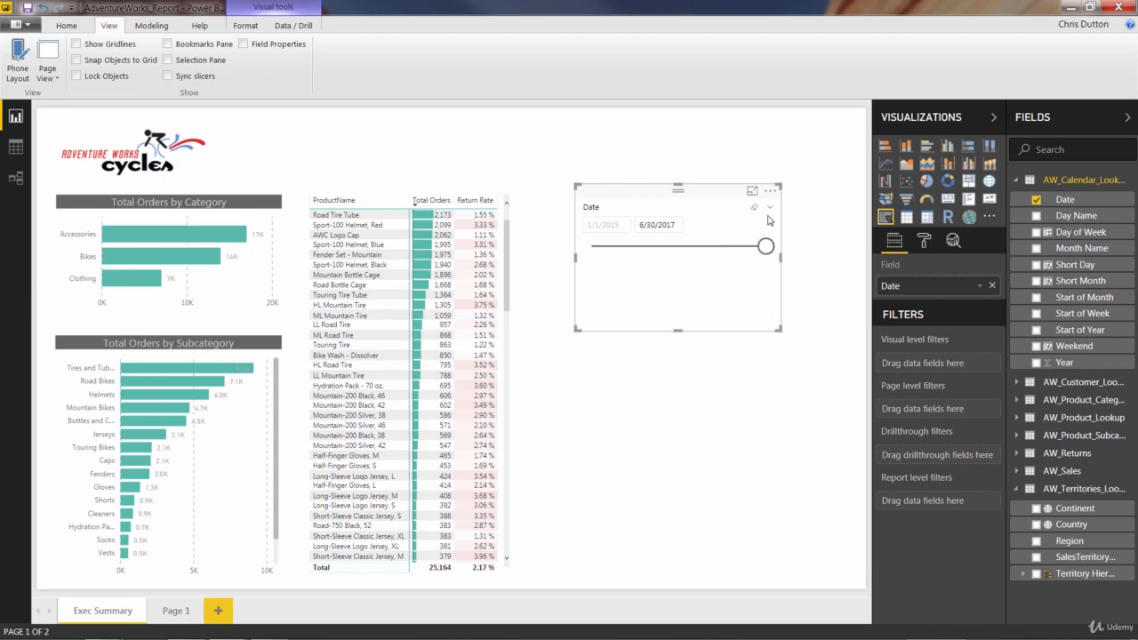
pyautogui.click(770, 210)
pyautogui.click(743, 255)
pyautogui.moveTo(599, 250); pyautogui.dragTo(573, 249)
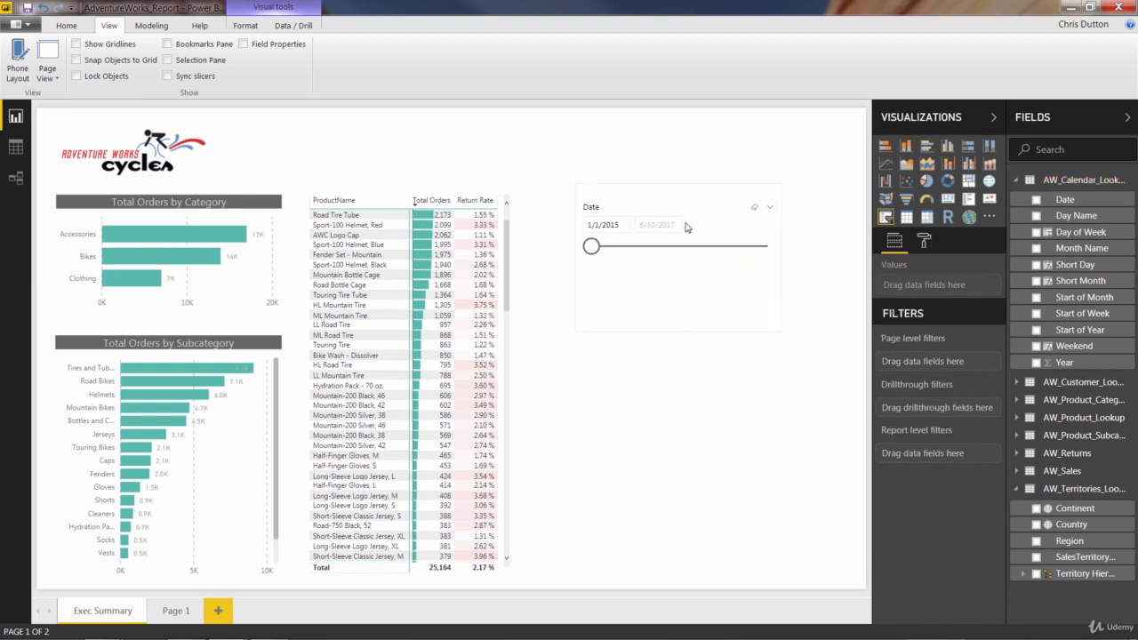
# Switch the Date slicer to Relative mode and shrink its height to fit the relative date controls.
pyautogui.click(770, 212)
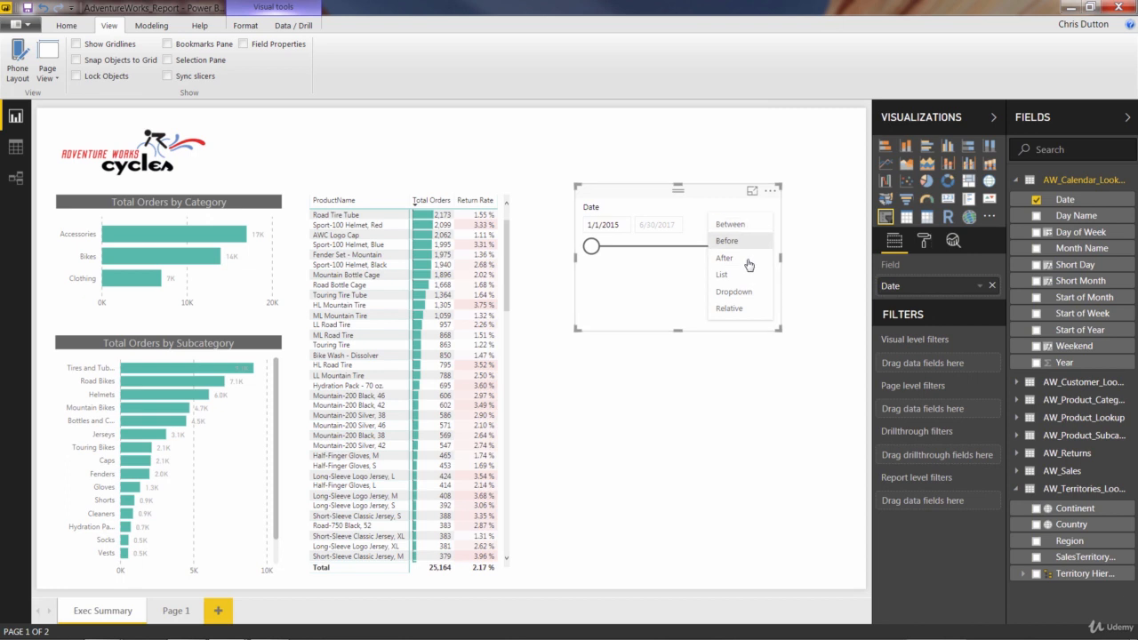
pyautogui.click(752, 310)
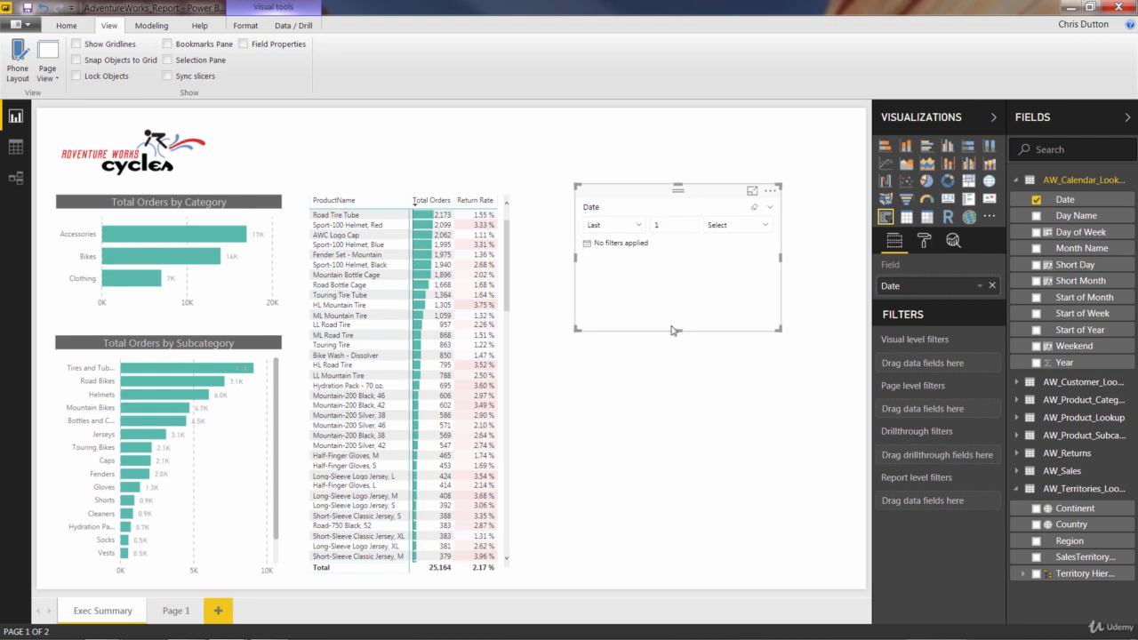
pyautogui.moveTo(673, 330); pyautogui.dragTo(679, 264)
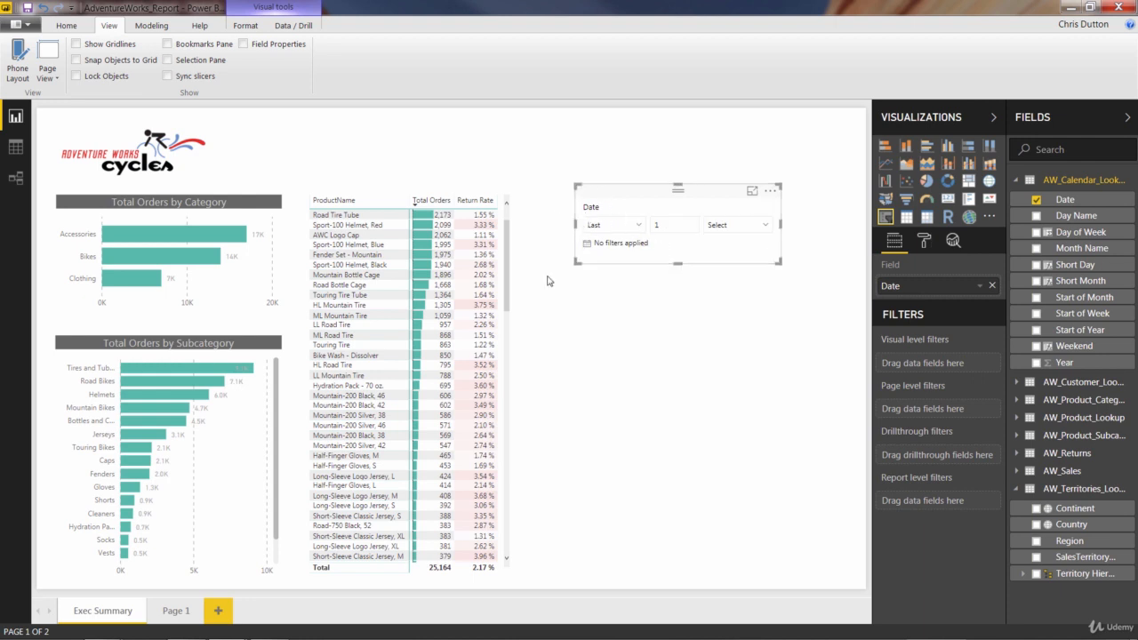
pyautogui.click(574, 311)
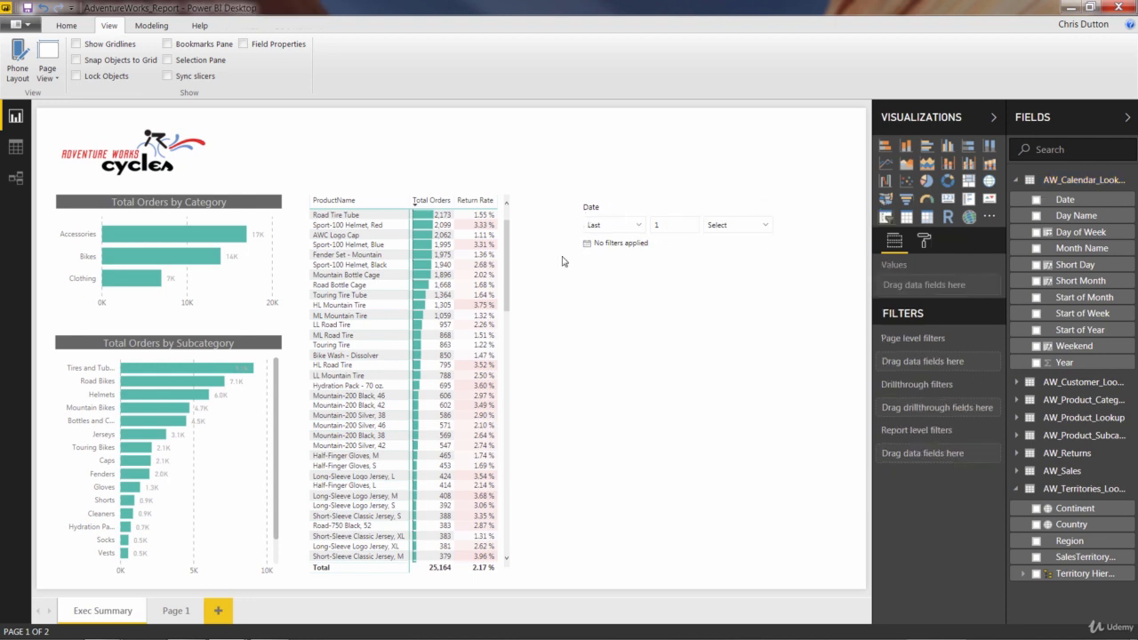
# Set the relative date filter to the last 30 days and check the other available periods and time units.
pyautogui.click(676, 224)
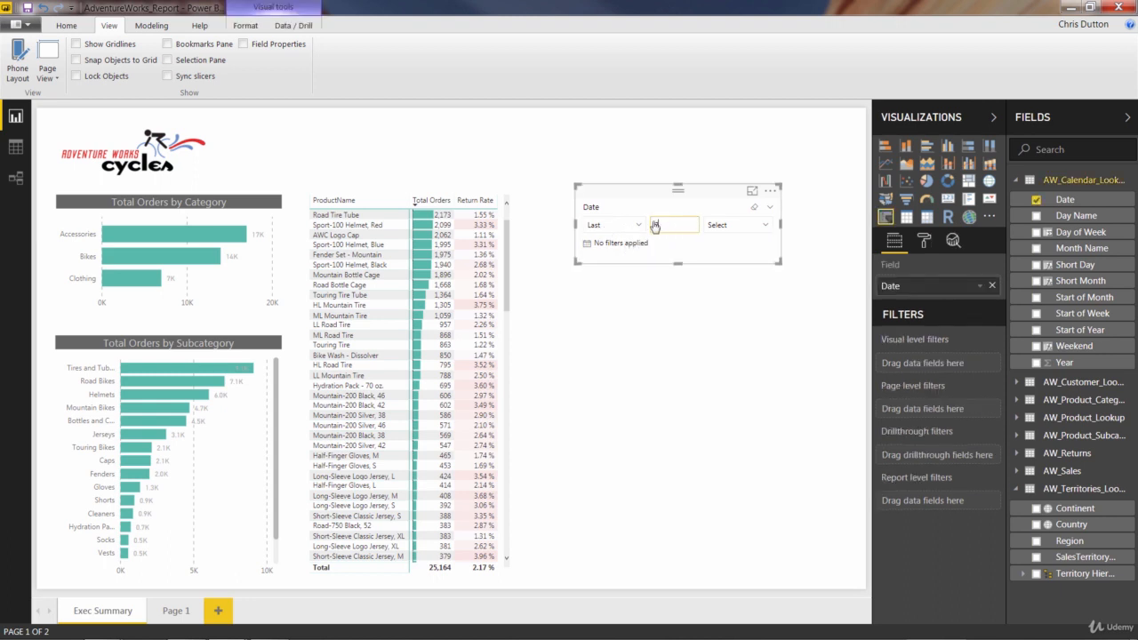
pyautogui.write('30')
pyautogui.click(738, 225)
pyautogui.click(714, 258)
pyautogui.click(637, 226)
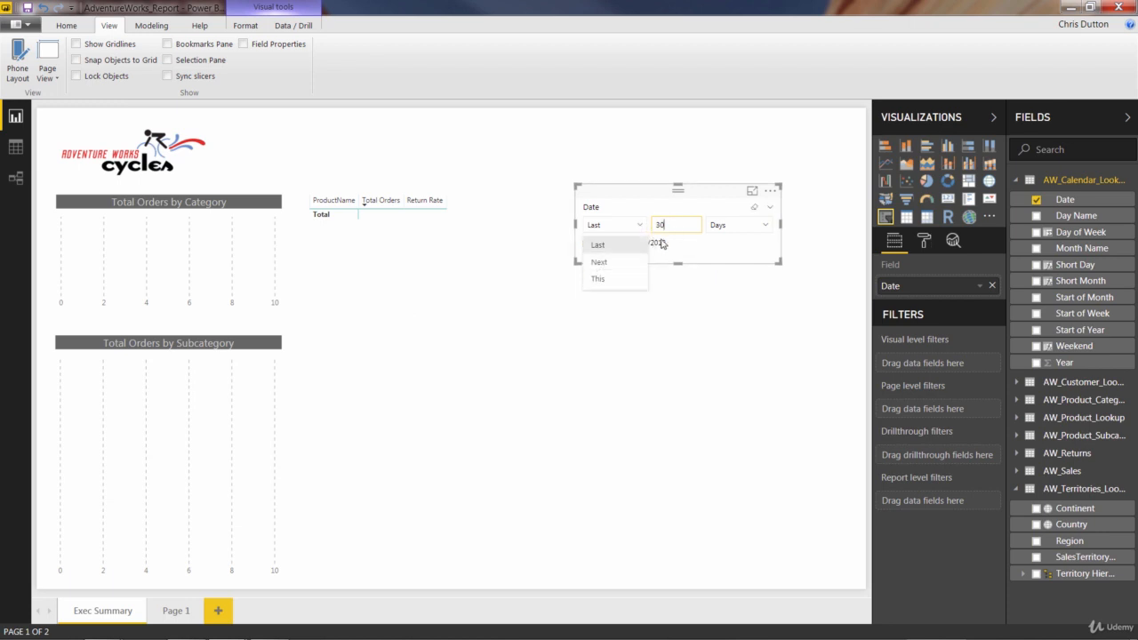
pyautogui.click(763, 233)
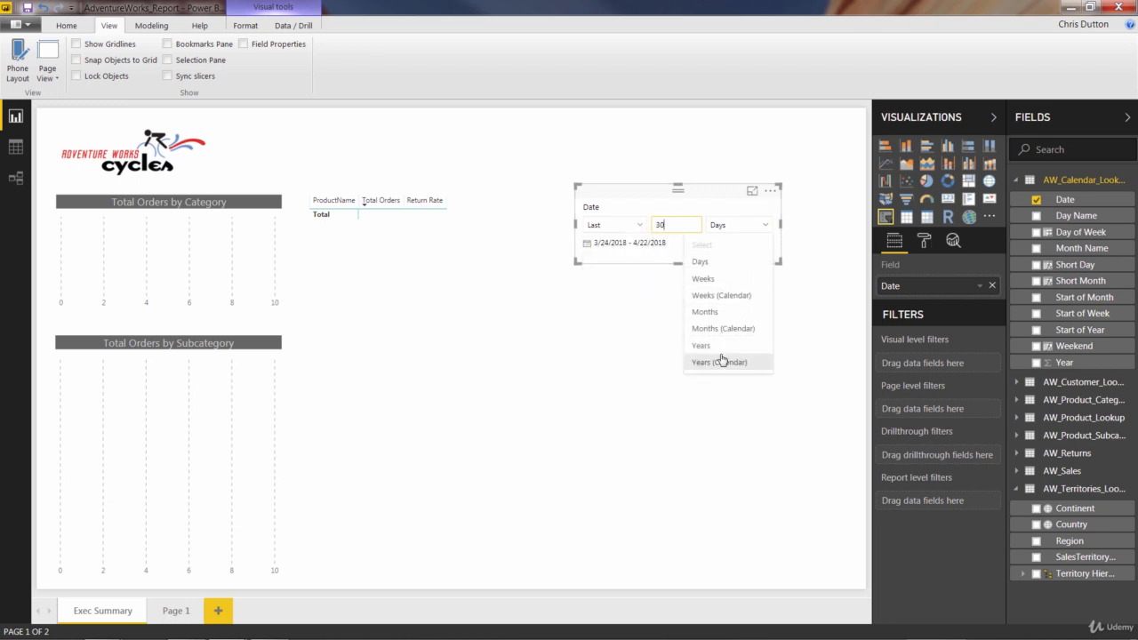
pyautogui.click(635, 297)
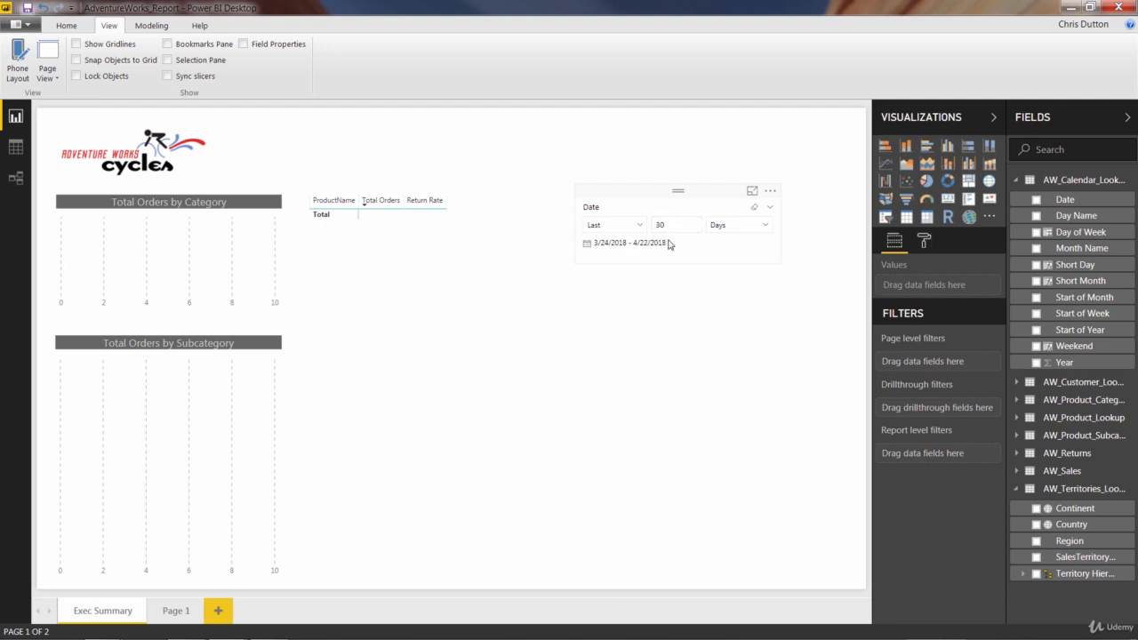
# Switch the Date slicer back to Between mode and shift it slightly up and to the left on the page.
pyautogui.click(769, 209)
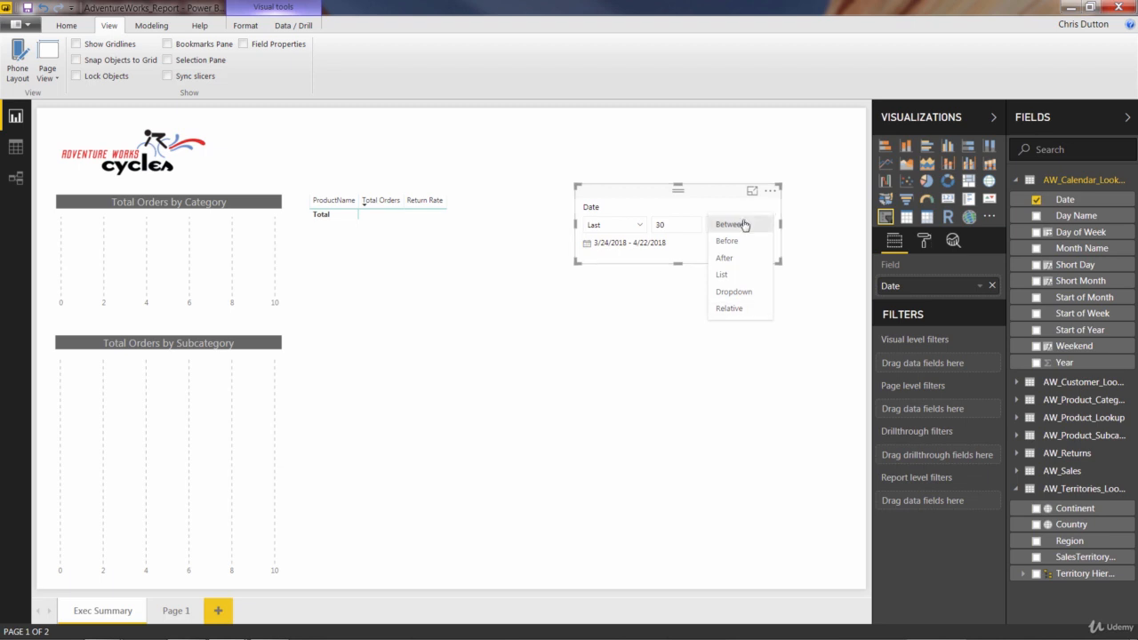
pyautogui.click(744, 225)
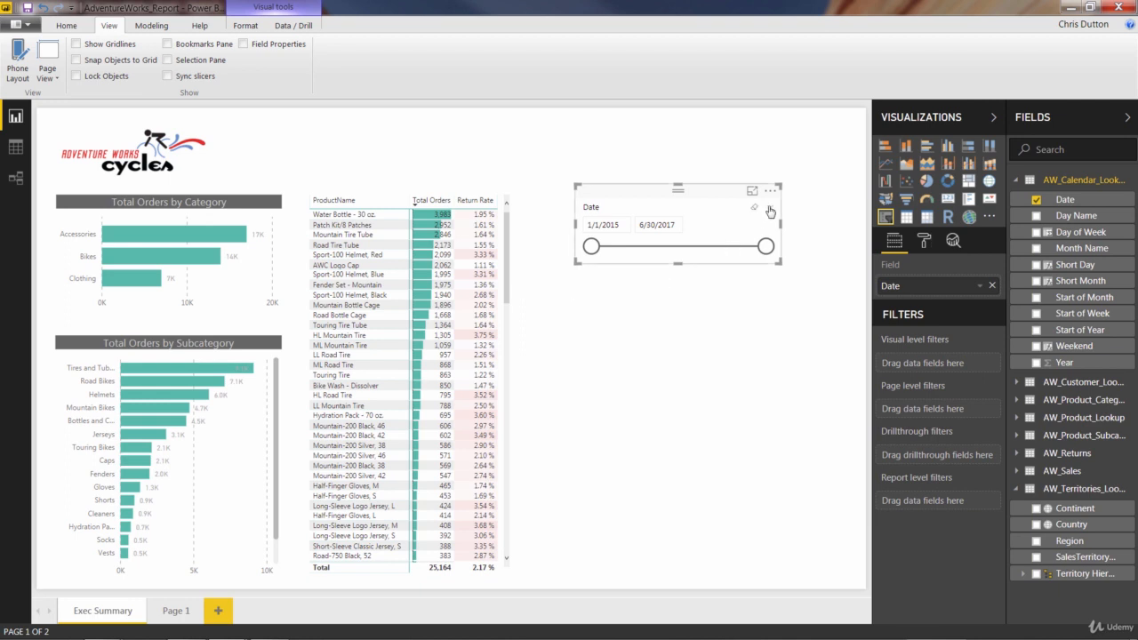
pyautogui.click(770, 211)
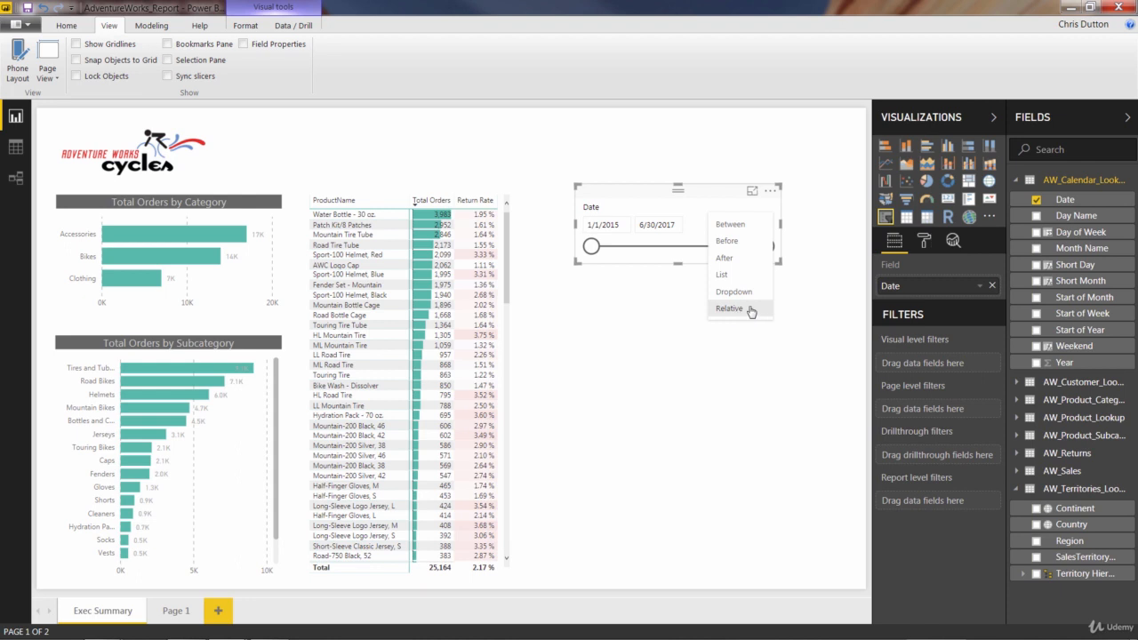
pyautogui.click(738, 226)
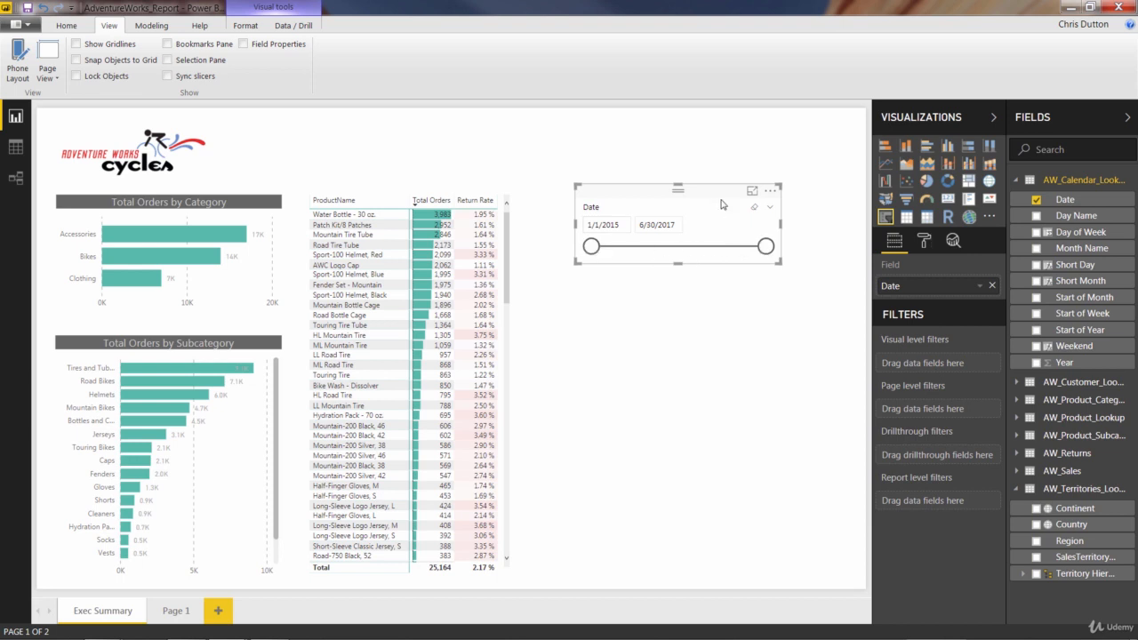
pyautogui.moveTo(708, 187); pyautogui.dragTo(707, 184)
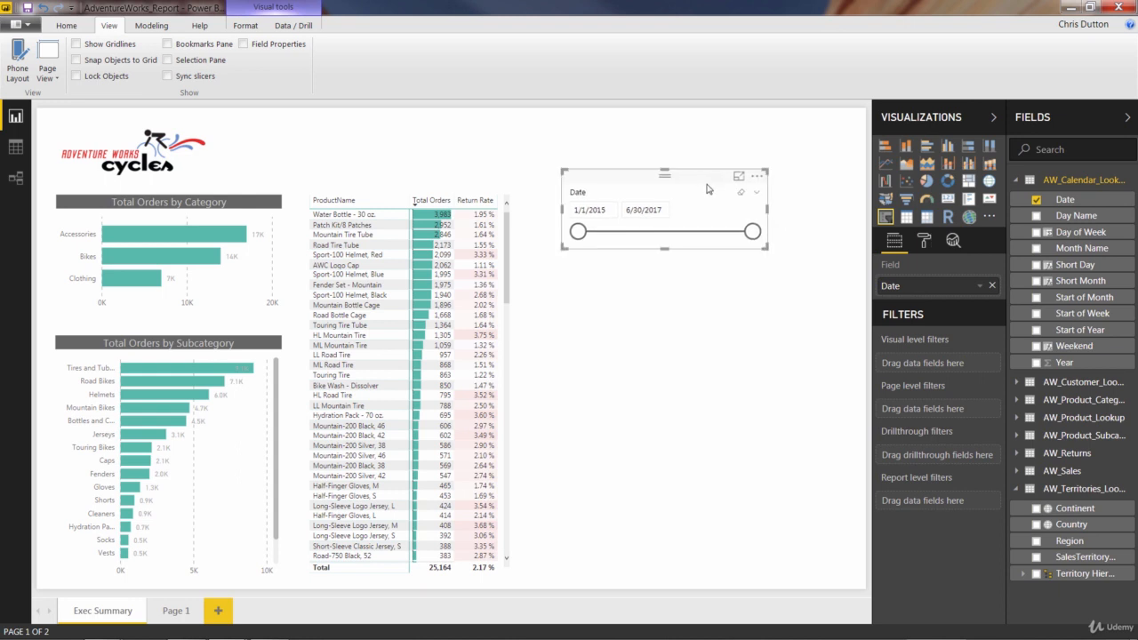
# Turn off the Date slicer's header and give its date inputs a light gray background.
pyautogui.click(927, 243)
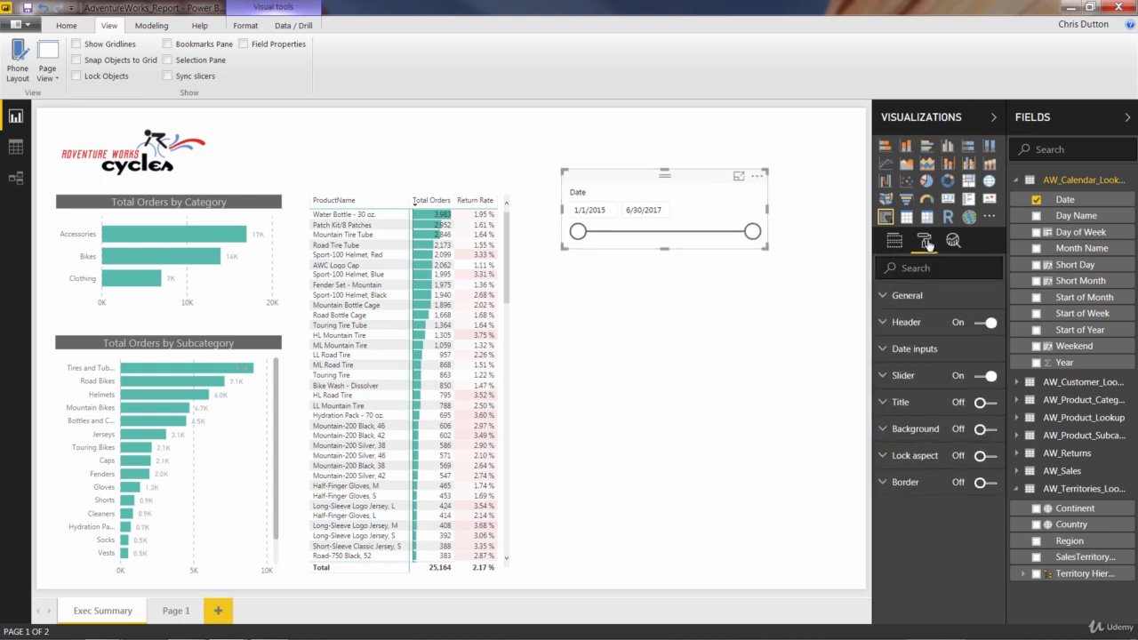
pyautogui.click(983, 324)
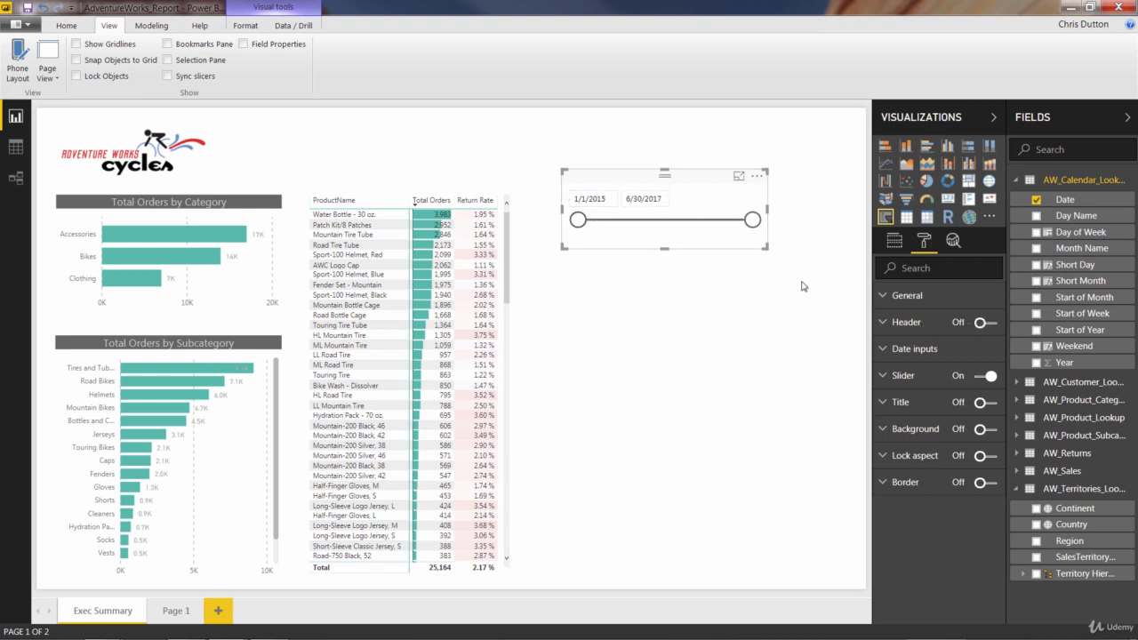
pyautogui.click(883, 351)
pyautogui.click(981, 403)
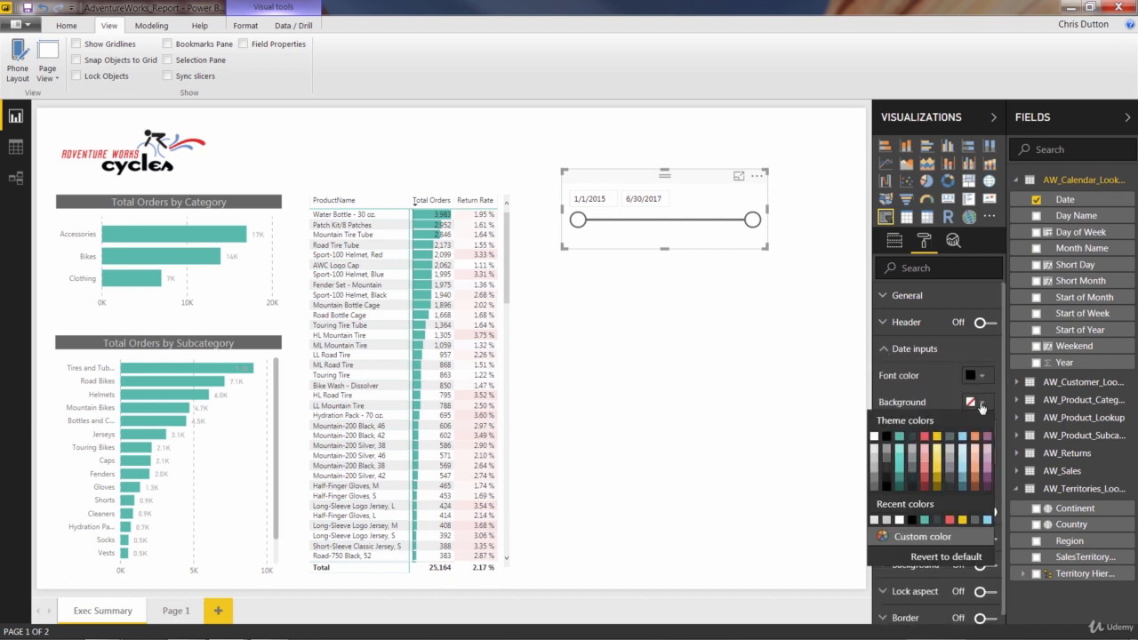
pyautogui.click(877, 452)
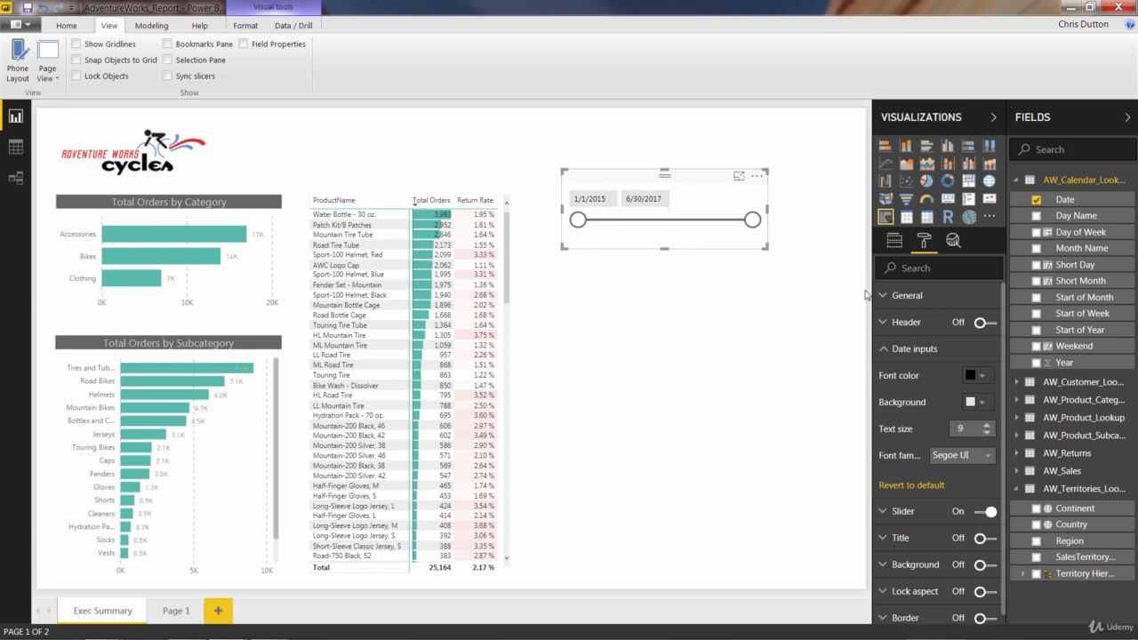
pyautogui.click(701, 292)
# Place the Date slicer beside the Adventure Works logo and widen it to line up with the product table's right edge.
pyautogui.moveTo(635, 181); pyautogui.dragTo(293, 127)
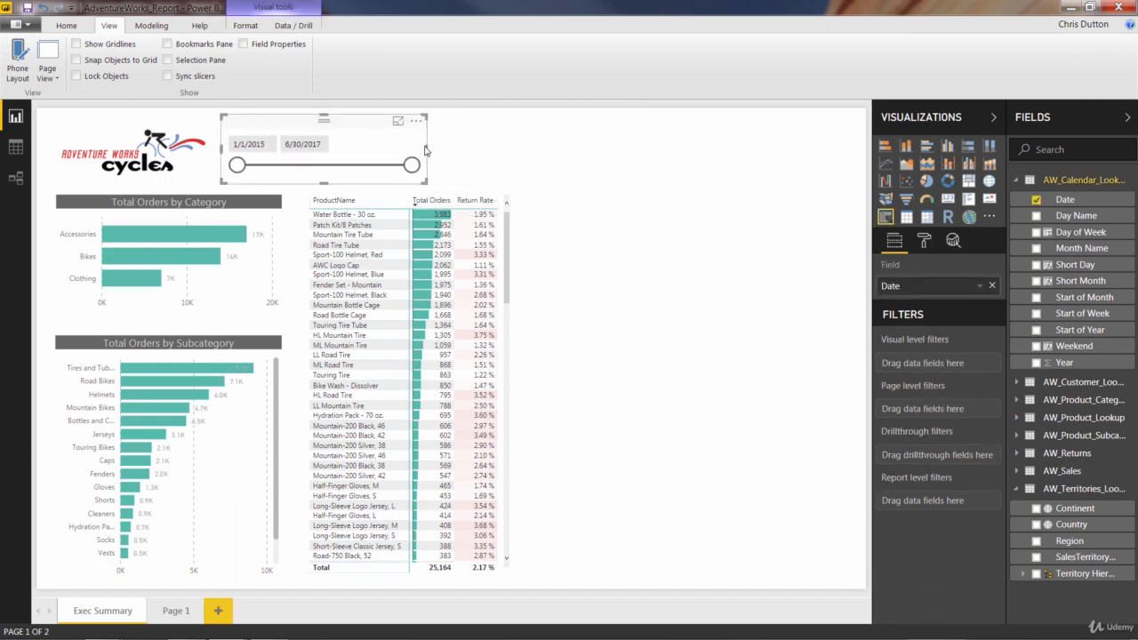
pyautogui.moveTo(426, 146); pyautogui.dragTo(514, 157)
pyautogui.click(689, 256)
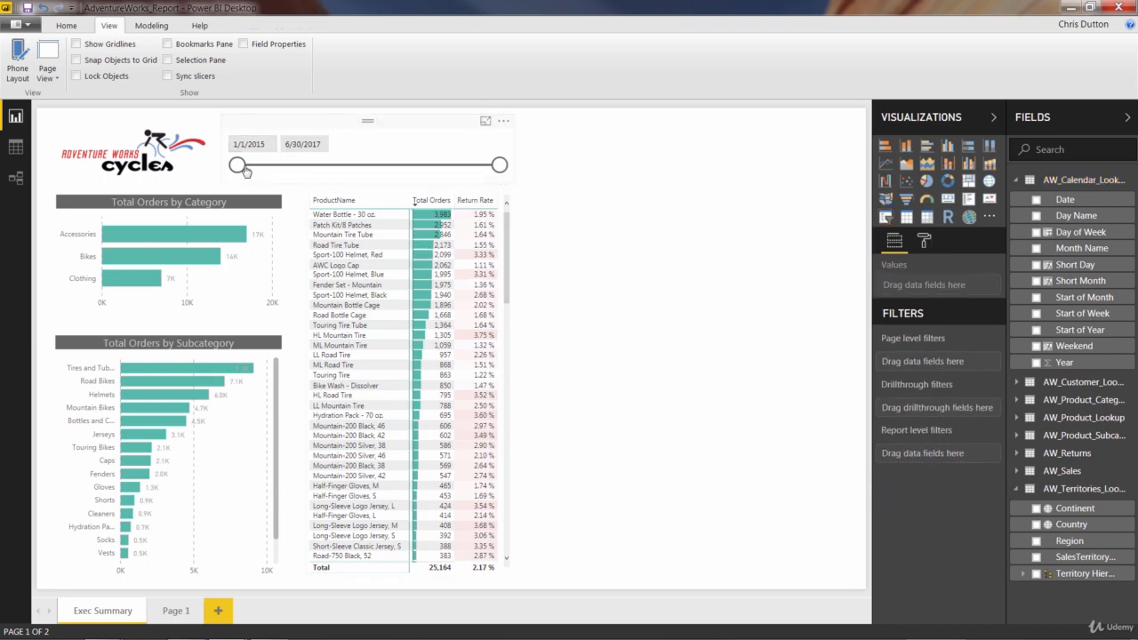
# Try narrowing the Date slicer's range to 1/1/2015 through 11/24/2015 and review the product table from its first row.
pyautogui.moveTo(246, 168)
pyautogui.mouseDown()
pyautogui.moveTo(390, 169)
pyautogui.moveTo(236, 169)
pyautogui.mouseUp()
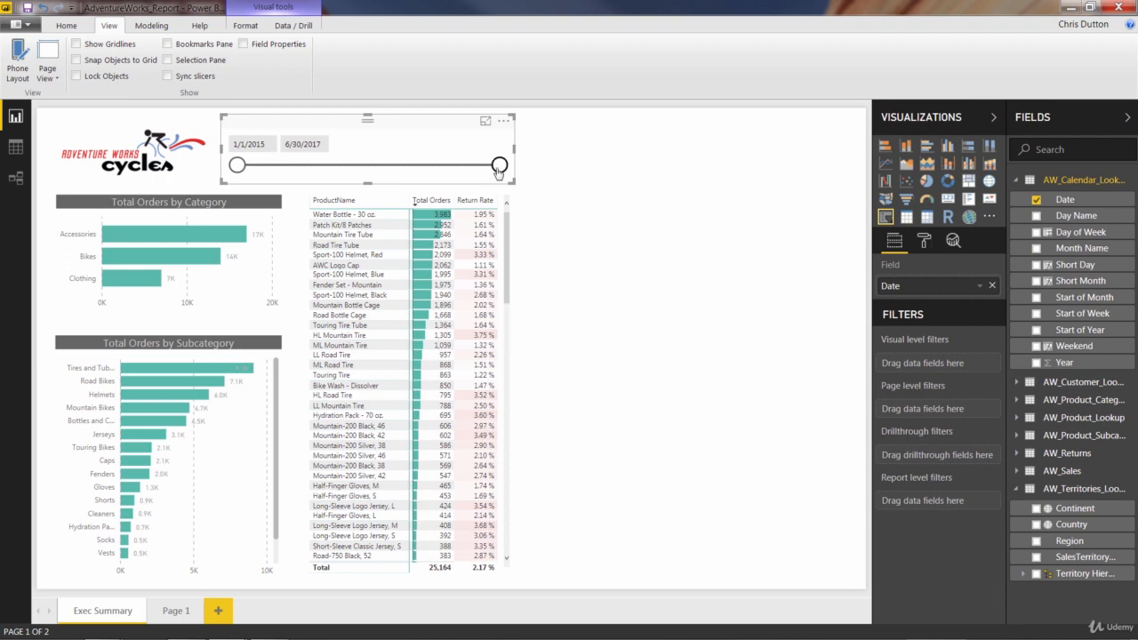
pyautogui.moveTo(500, 166); pyautogui.dragTo(332, 168)
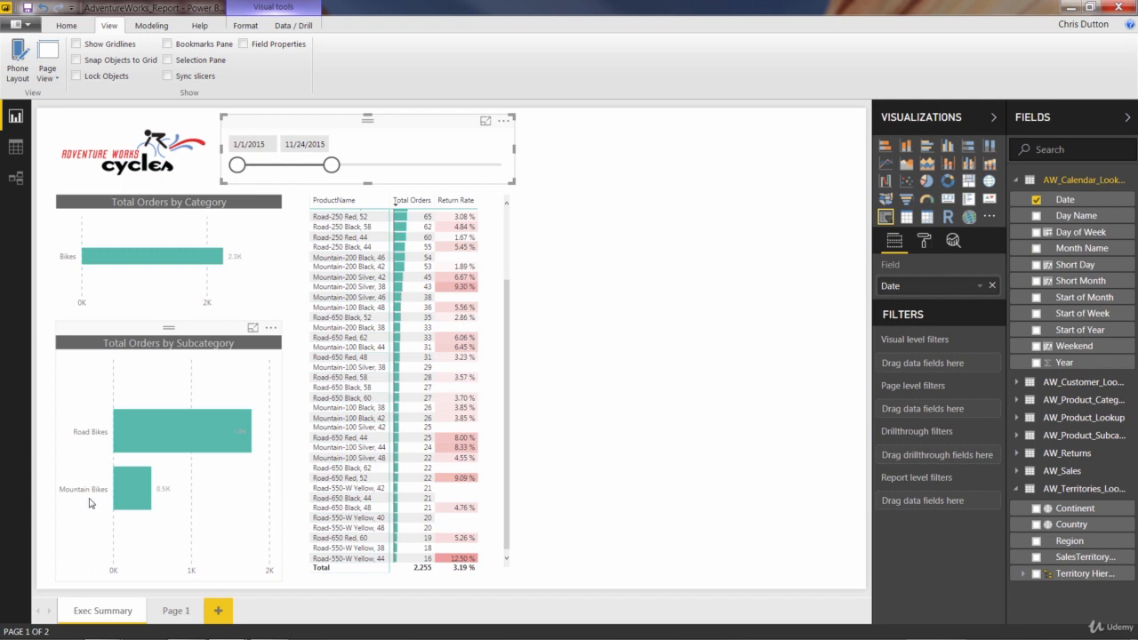
pyautogui.scroll(3, 501, 294)
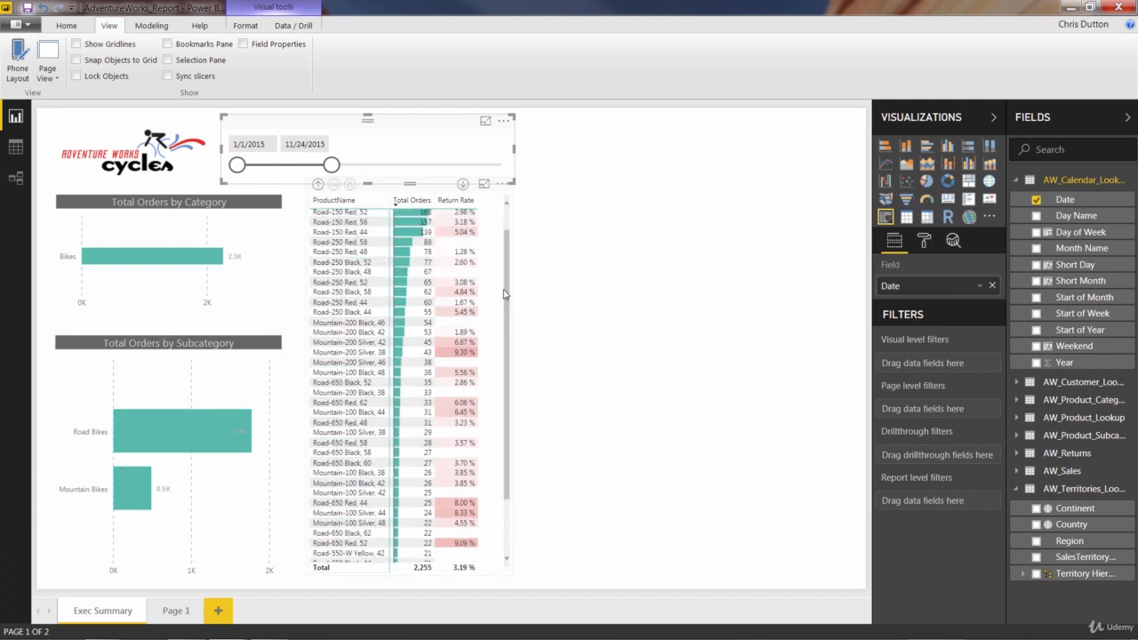
pyautogui.click(503, 254)
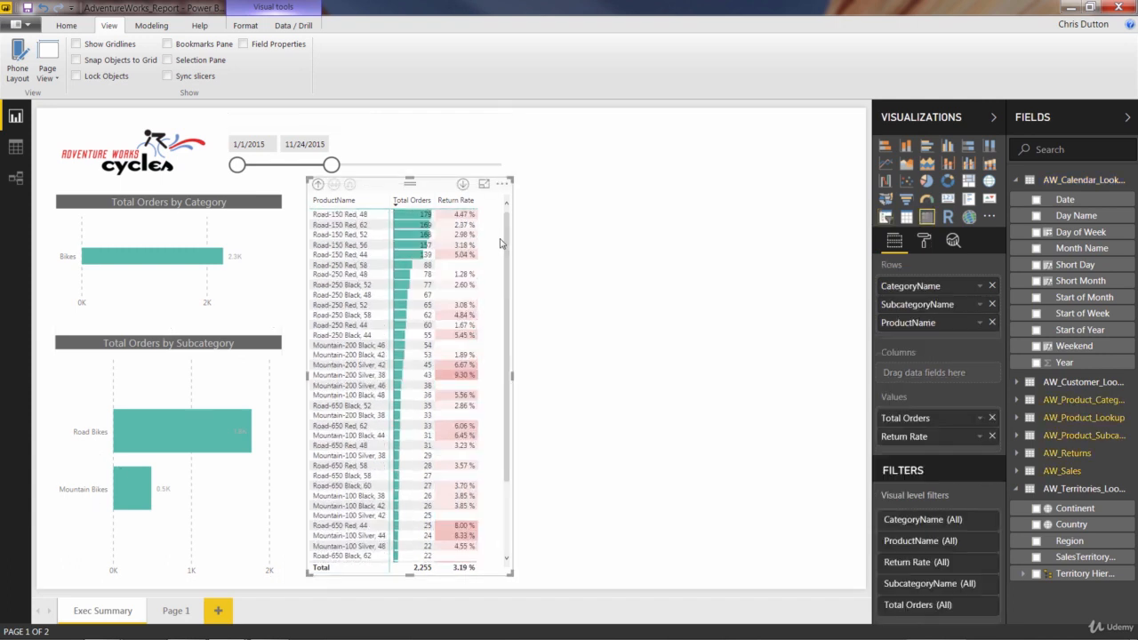
pyautogui.click(330, 131)
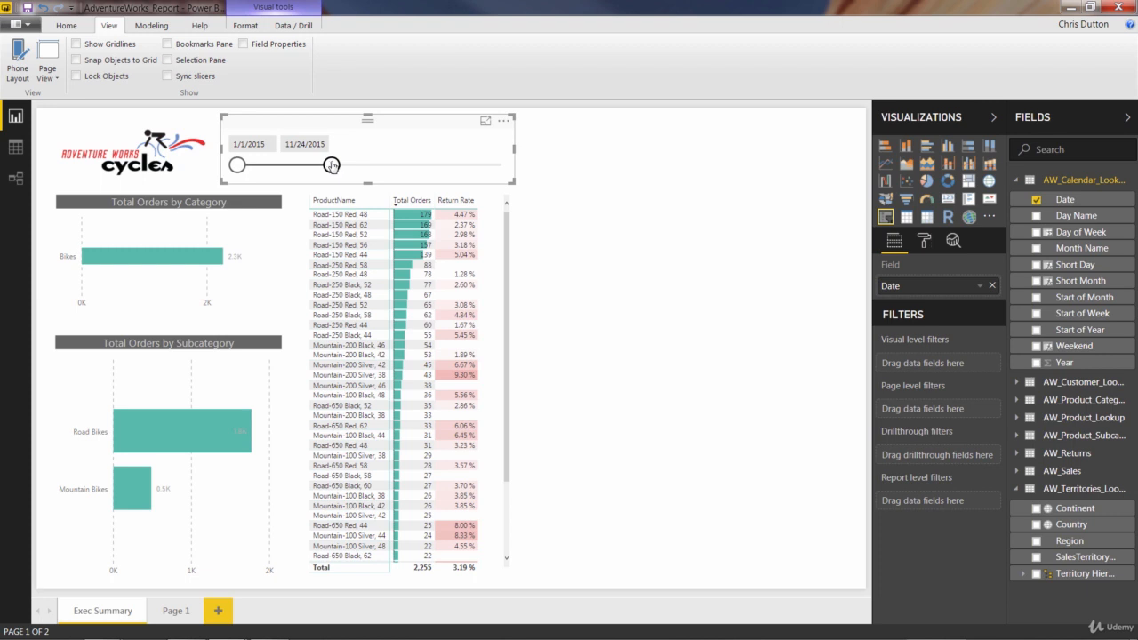
# Extend the Date slicer's end date to 9/17/2016, and finally restore it to 6/30/2017.
pyautogui.moveTo(332, 165); pyautogui.dragTo(416, 167)
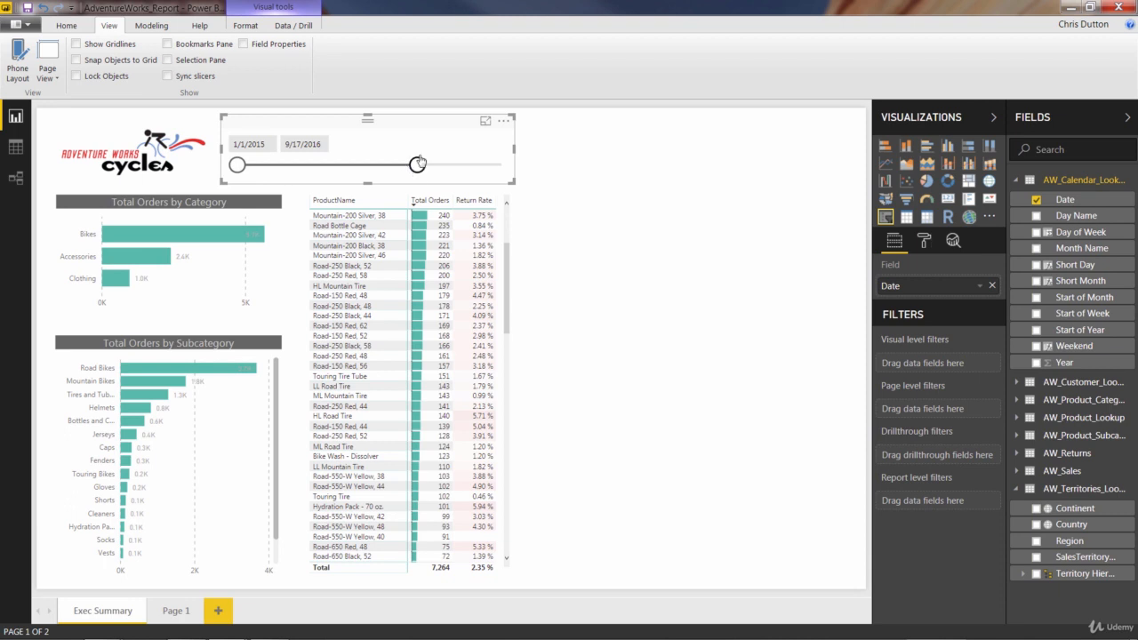
pyautogui.moveTo(417, 167); pyautogui.dragTo(500, 167)
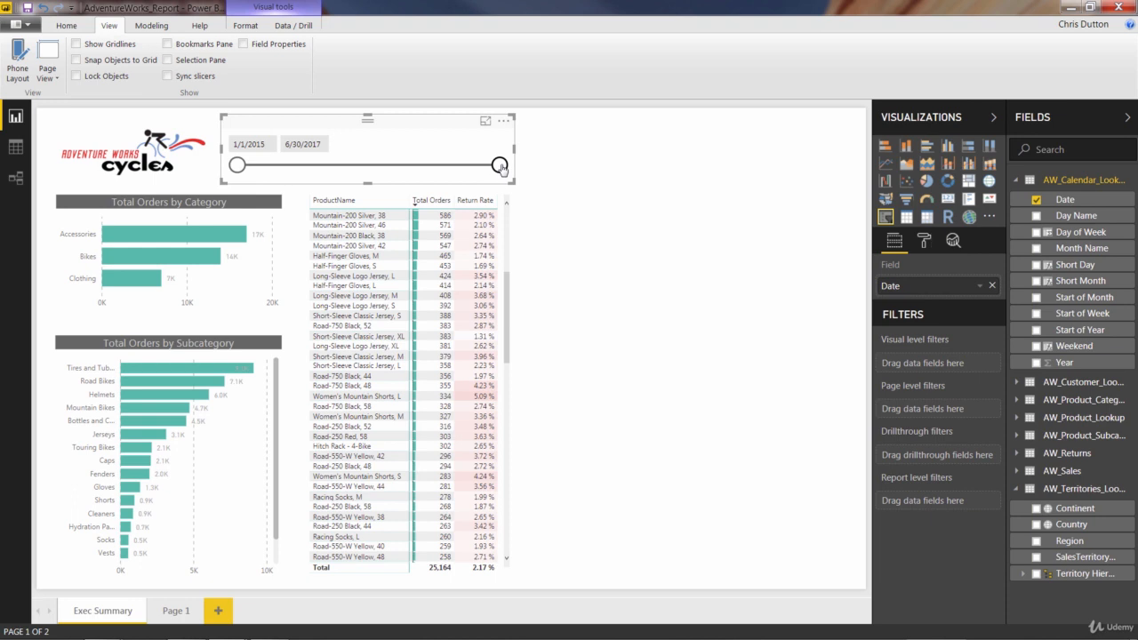
pyautogui.click(542, 167)
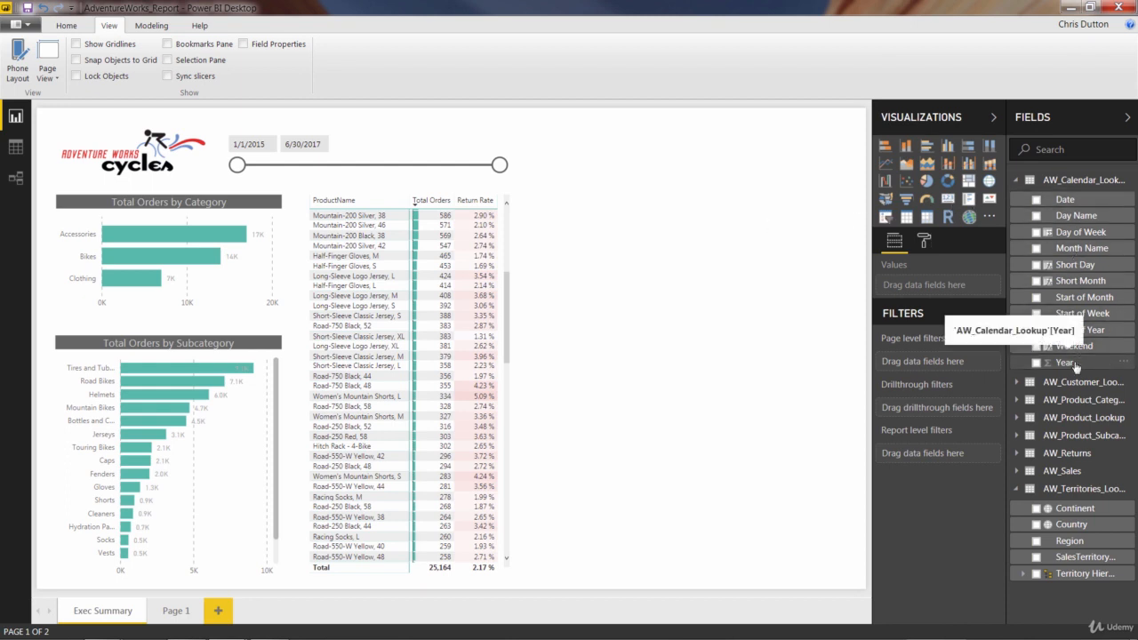
# Add Year as a report level filter with basic filtering, keeping only 2016 and 2017, and collapse the filter card.
pyautogui.moveTo(1076, 365); pyautogui.dragTo(955, 460)
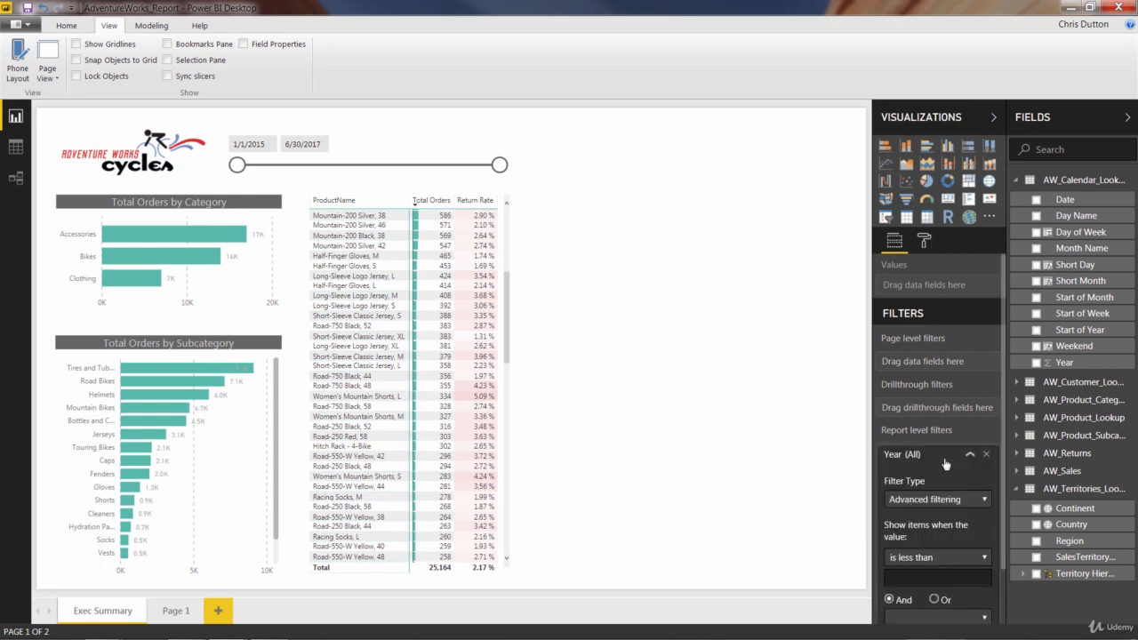
pyautogui.scroll(-1, 944, 463)
pyautogui.click(985, 438)
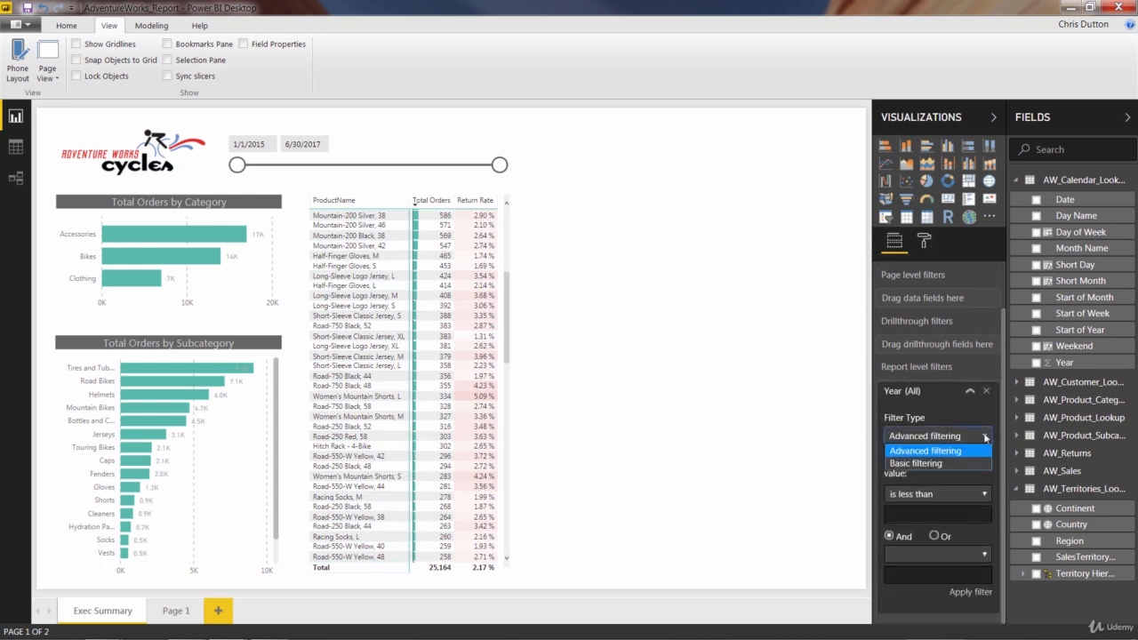
pyautogui.click(927, 463)
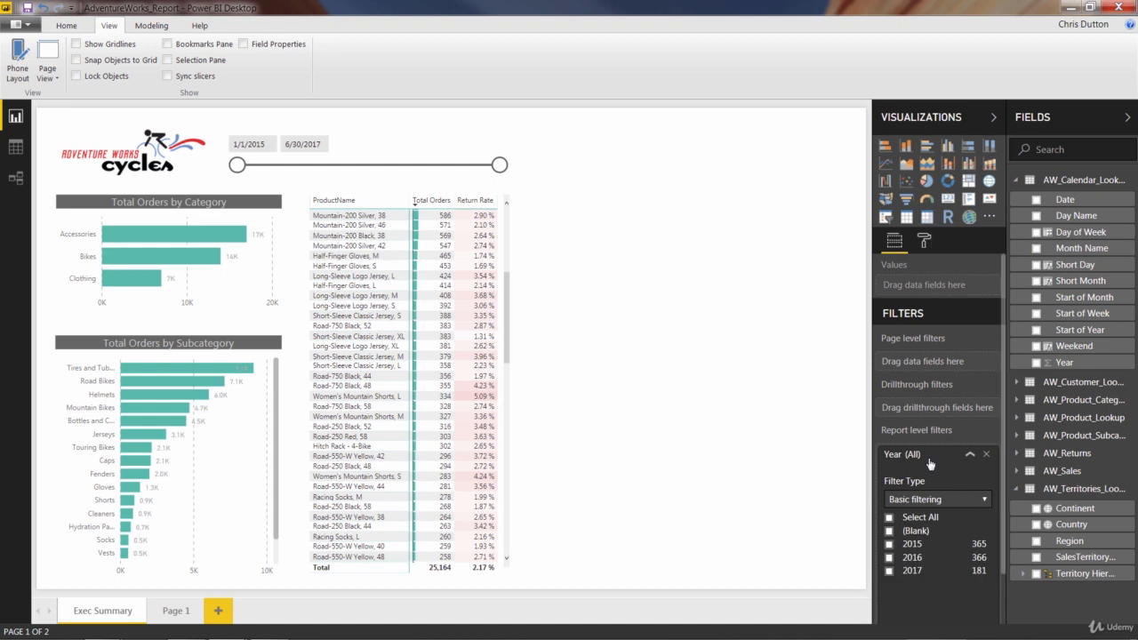
pyautogui.click(888, 514)
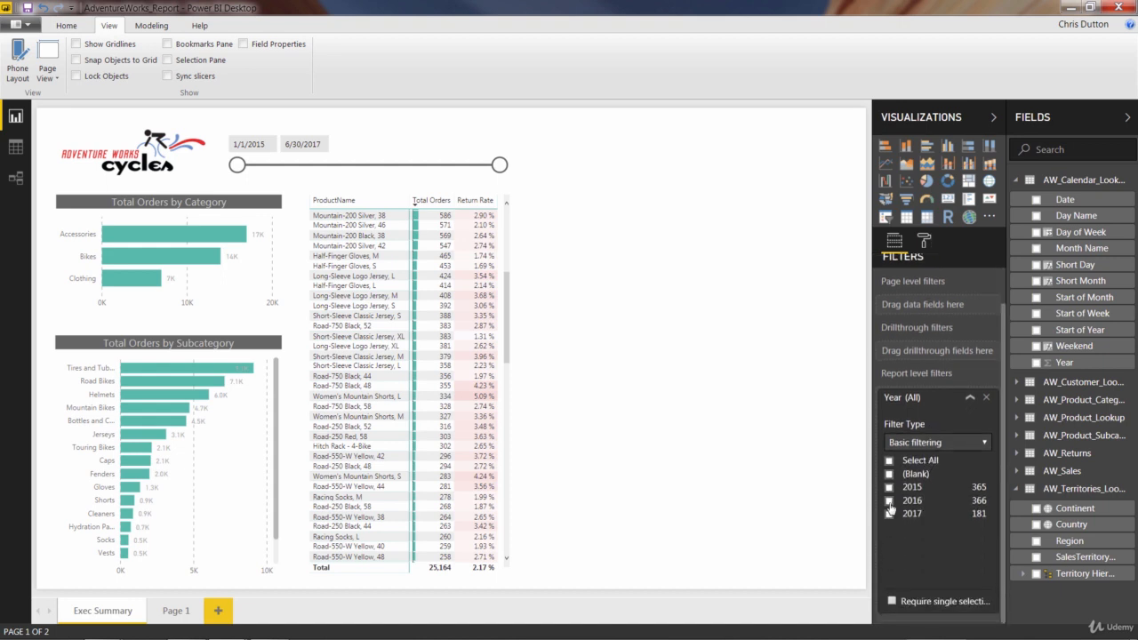
pyautogui.click(888, 500)
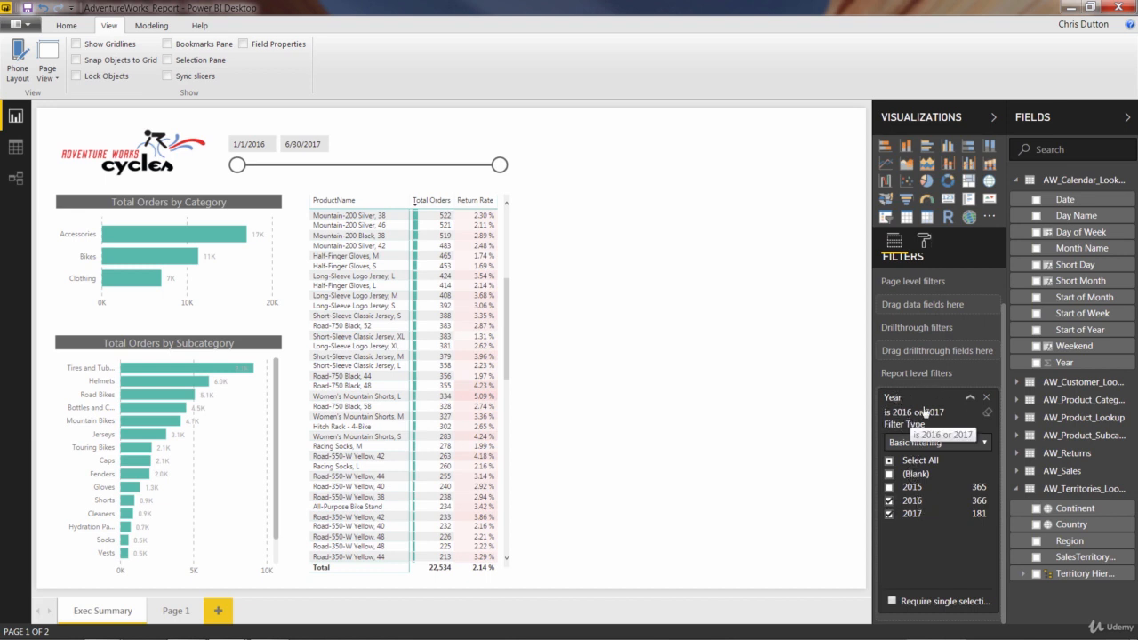
pyautogui.click(970, 401)
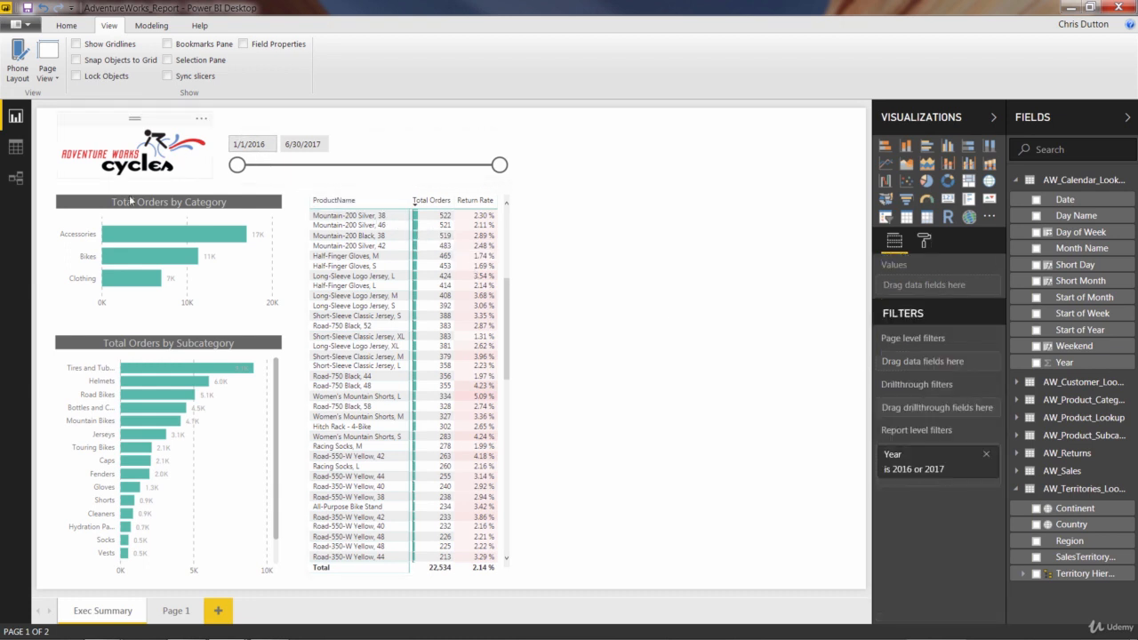
# Test Date slicer ranges within 2016, including 1/1/2016 through 10/17/2016 and 12/2/2016, and restore the range to 1/1/2016 through 6/30/2017.
pyautogui.scroll(5, 509, 338)
pyautogui.click(507, 338)
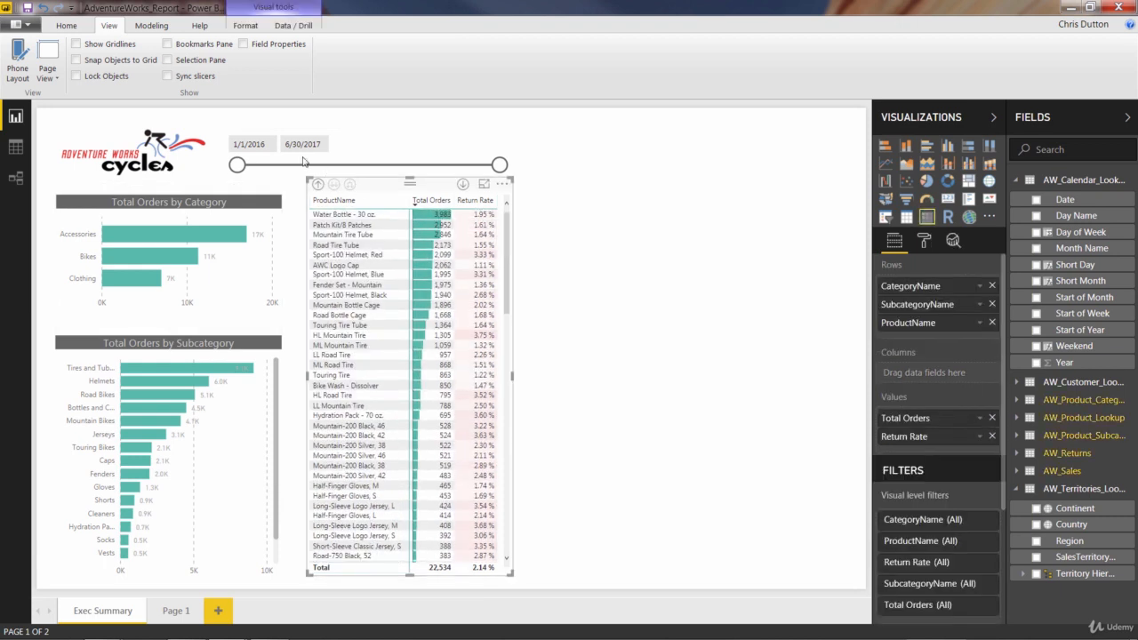
pyautogui.click(222, 168)
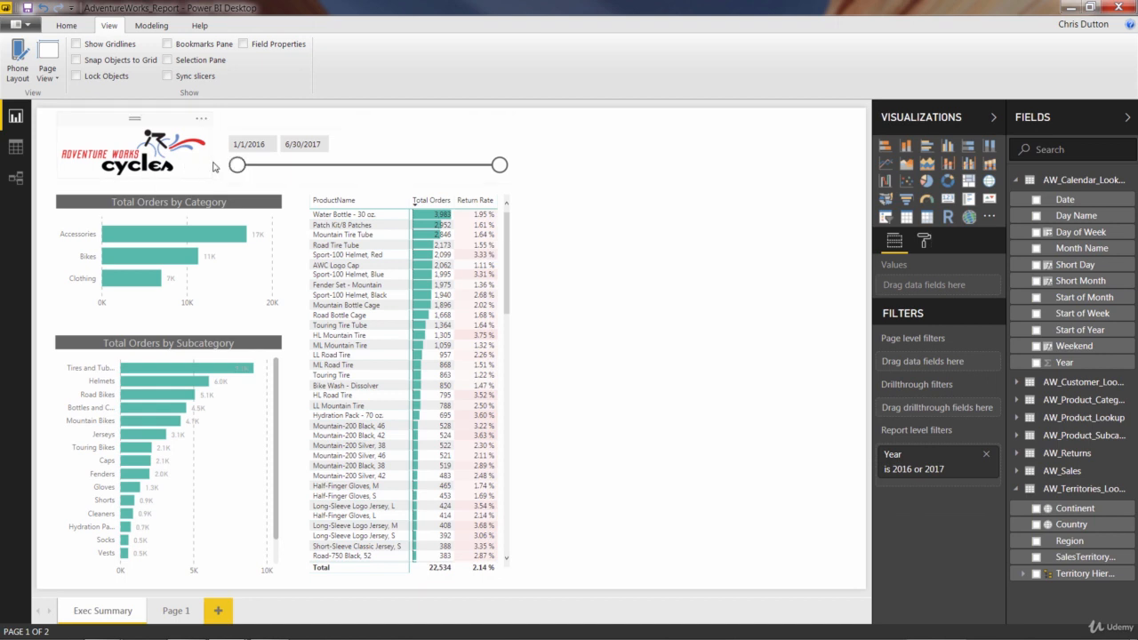
pyautogui.moveTo(237, 166); pyautogui.dragTo(297, 167)
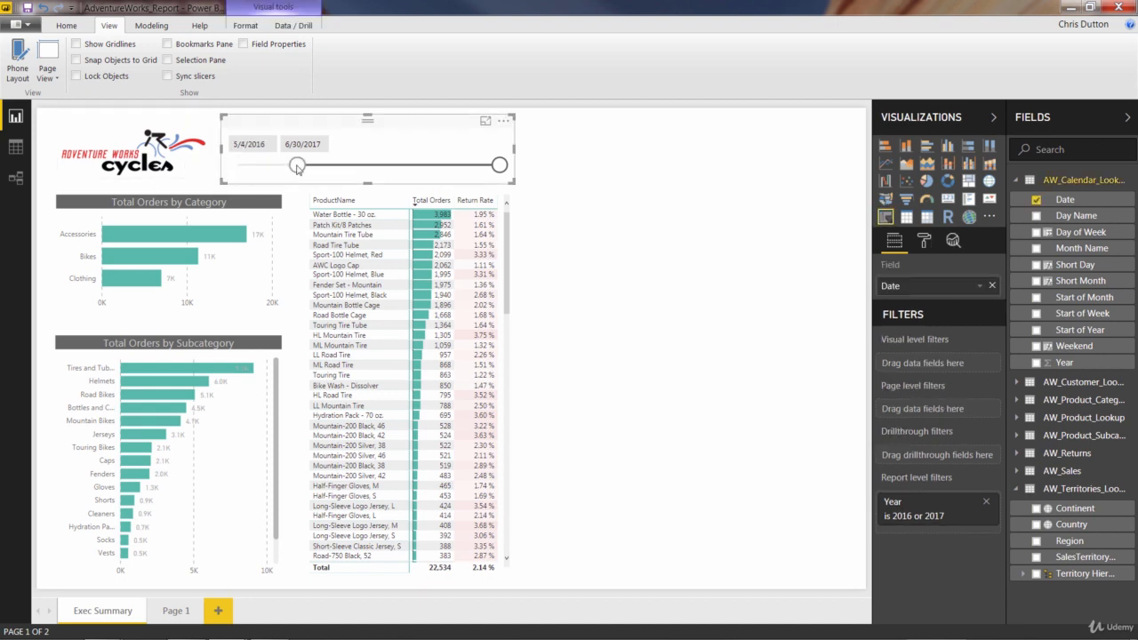
pyautogui.moveTo(499, 166); pyautogui.dragTo(376, 166)
pyautogui.moveTo(297, 166); pyautogui.dragTo(198, 165)
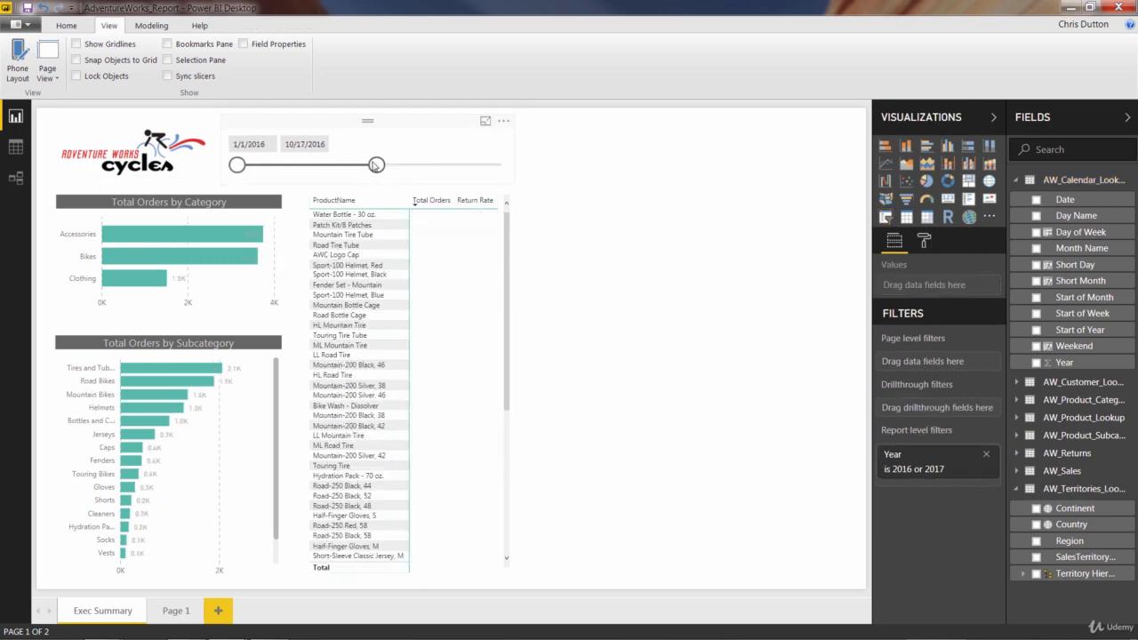
pyautogui.moveTo(376, 166)
pyautogui.mouseDown()
pyautogui.moveTo(266, 169)
pyautogui.moveTo(398, 165)
pyautogui.mouseUp()
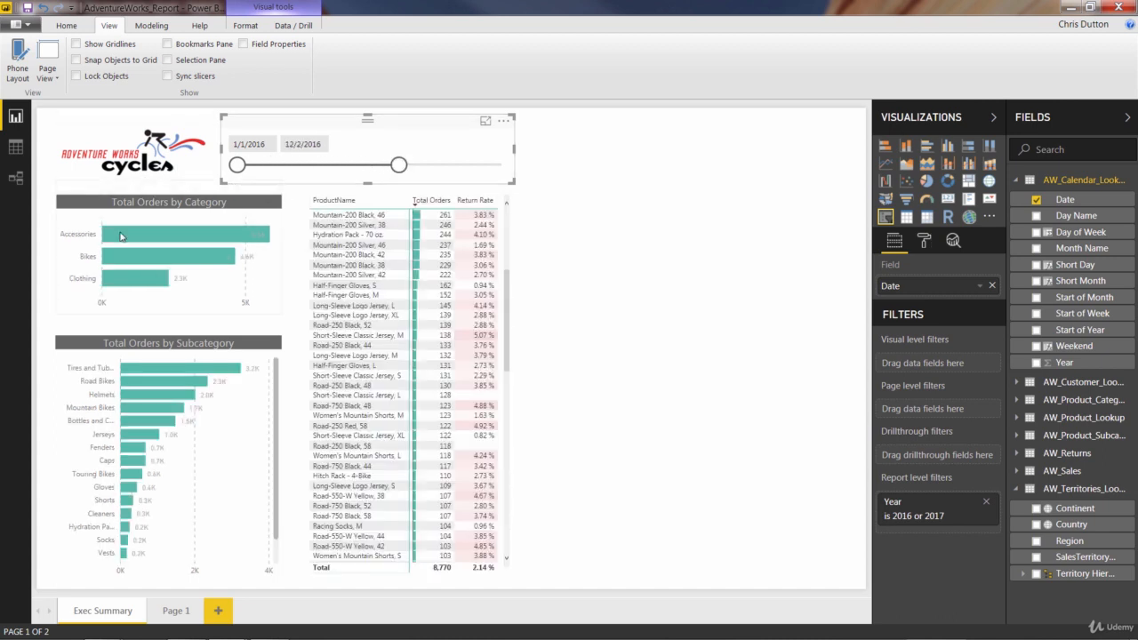
pyautogui.moveTo(398, 166); pyautogui.dragTo(506, 180)
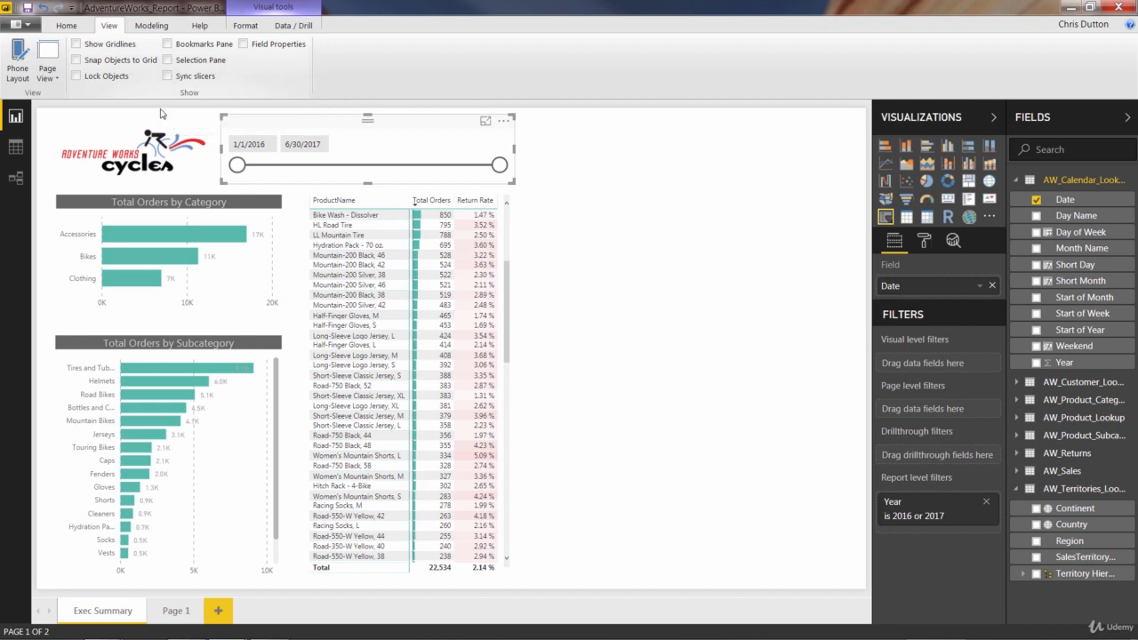
# Sync the Date slicer between Exec Summary and Page 1, make it visible on both, and open Page 1.
pyautogui.click(168, 76)
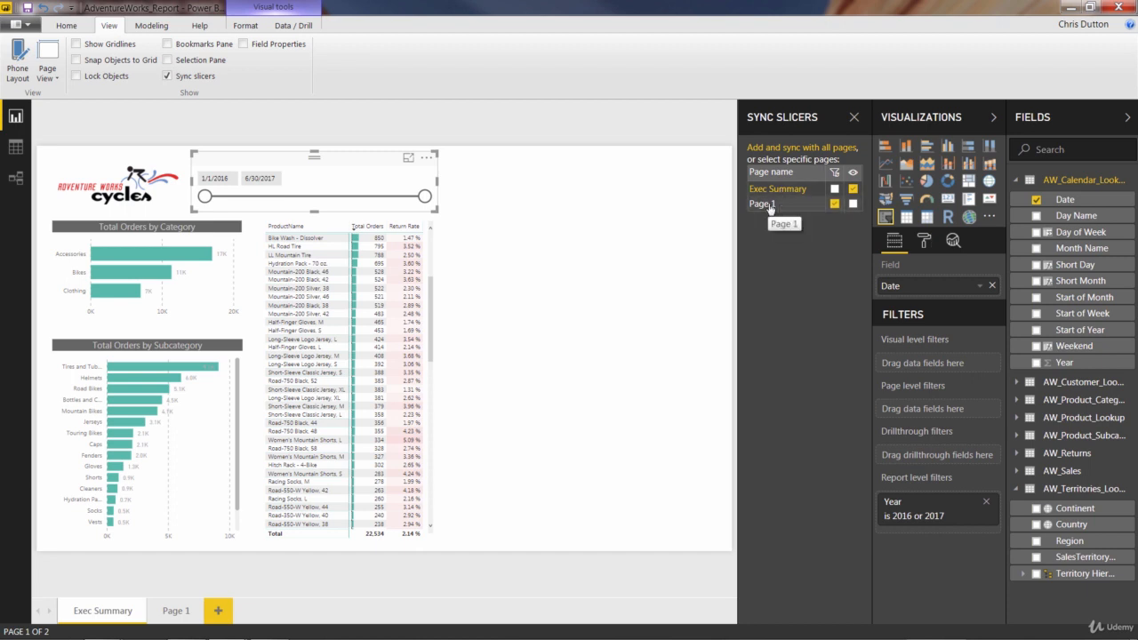
pyautogui.click(834, 203)
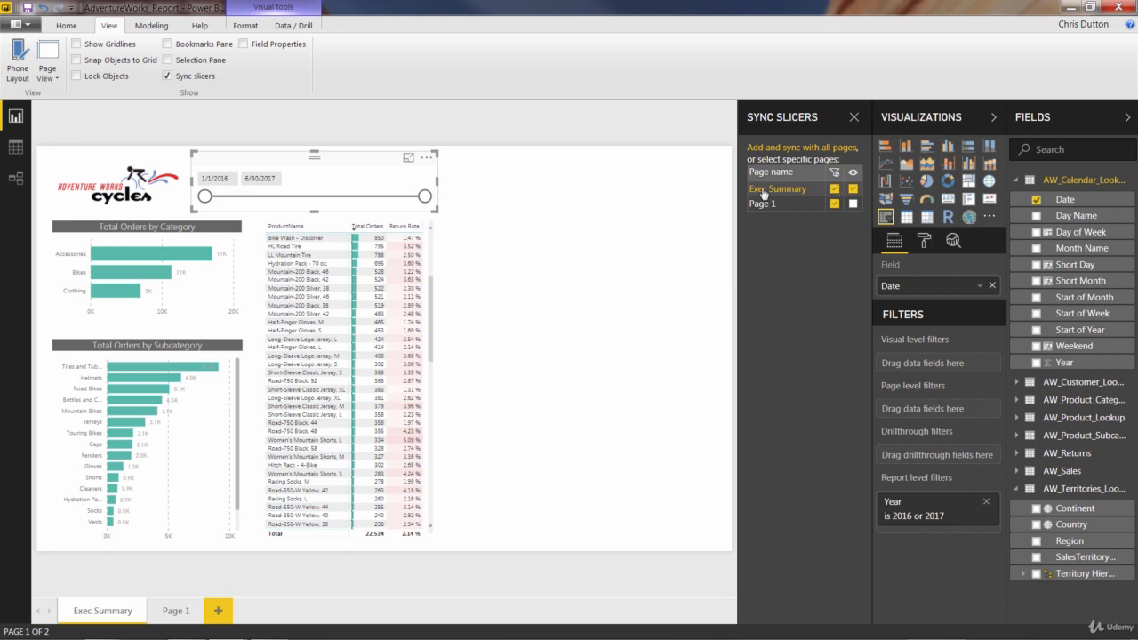
pyautogui.click(854, 204)
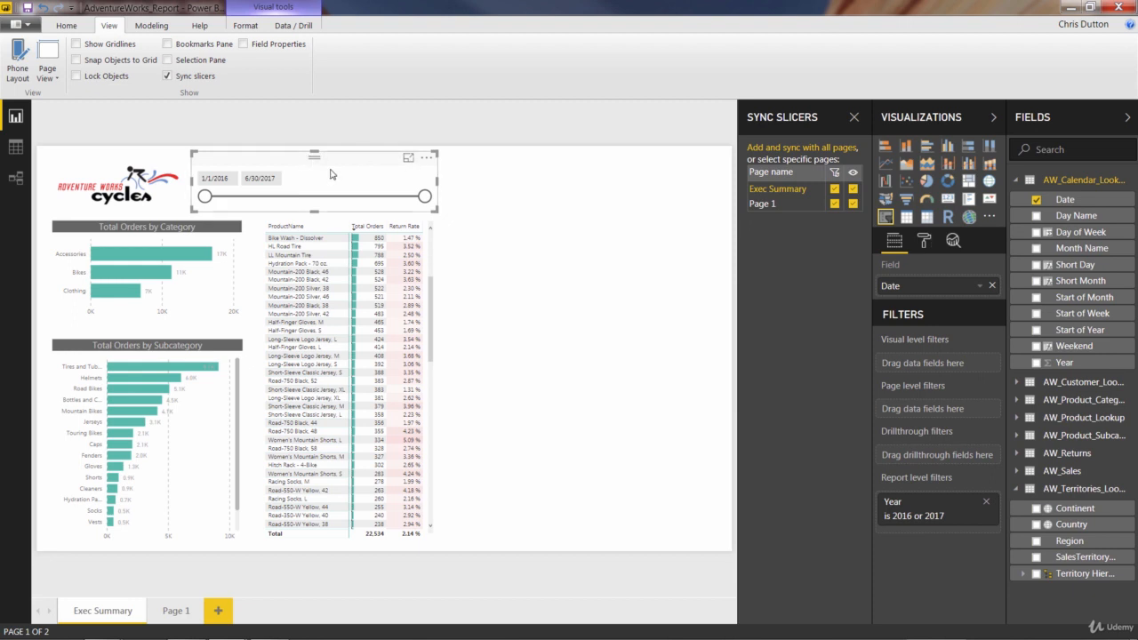
pyautogui.click(175, 611)
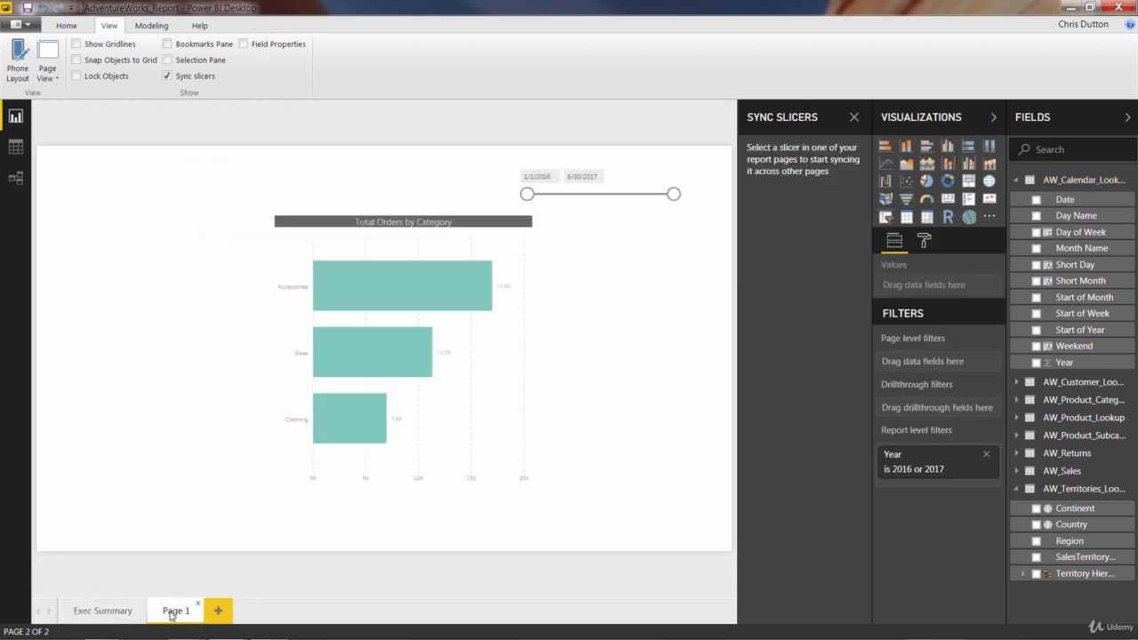
# Place the Date slicer above the chart on Page 1 with its start date at 7/1/2016, and check the synced range on Exec Summary.
pyautogui.moveTo(574, 164); pyautogui.dragTo(381, 198)
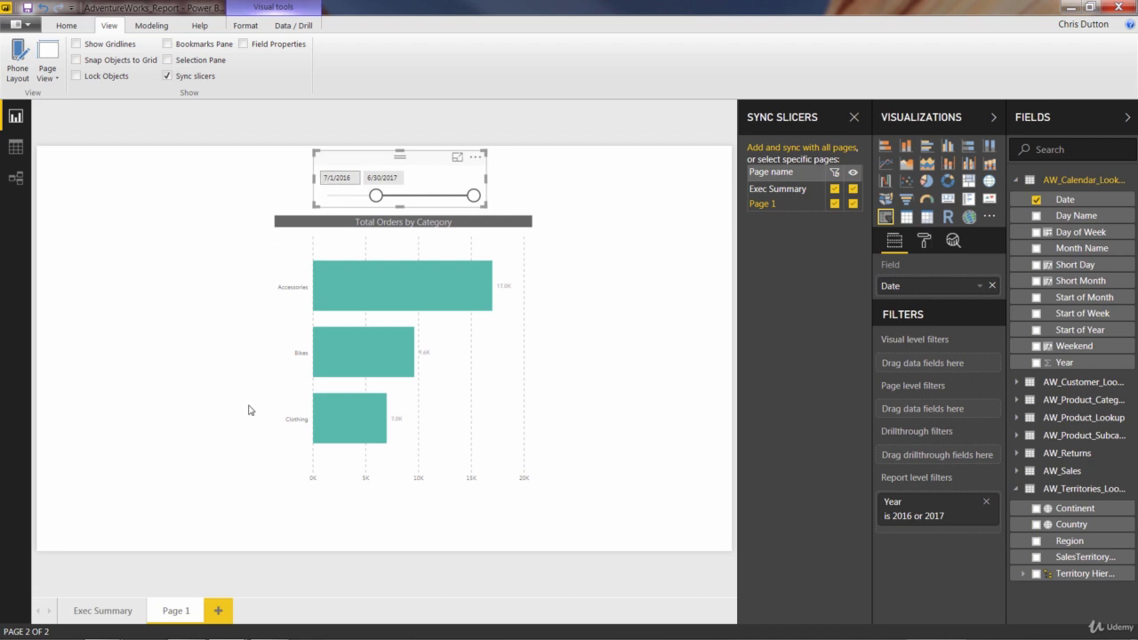
pyautogui.click(103, 612)
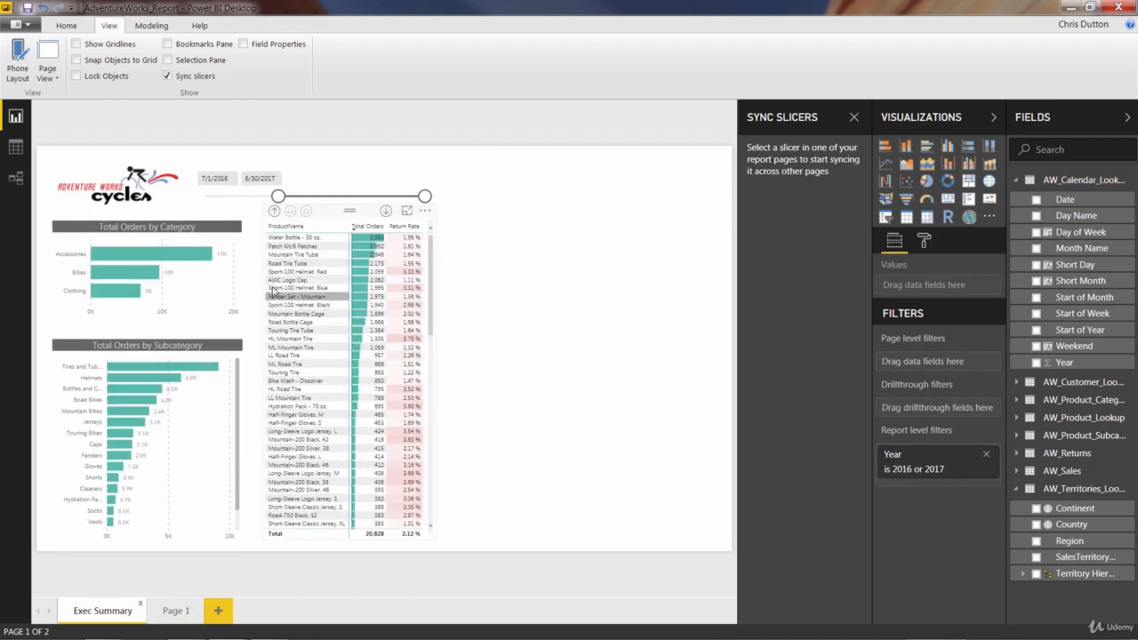
# Set the Date slicer on Exec Summary to 1/23/2016 through 7/15/2016 and check the synced range on Page 1.
pyautogui.moveTo(279, 196); pyautogui.dragTo(213, 197)
pyautogui.moveTo(424, 202); pyautogui.dragTo(283, 197)
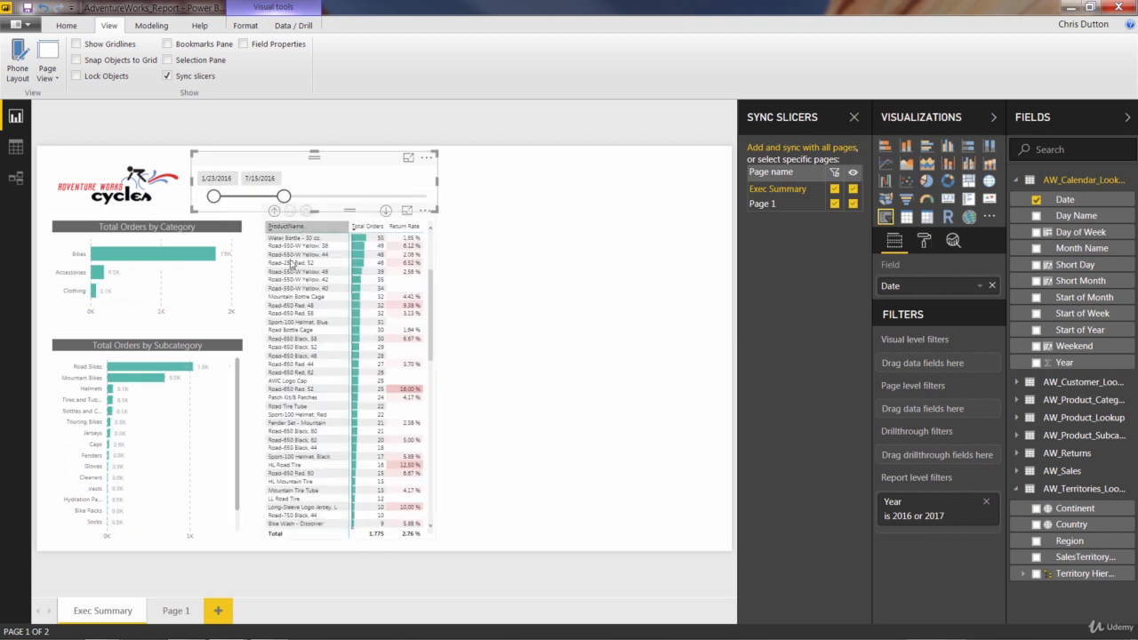
pyautogui.click(175, 610)
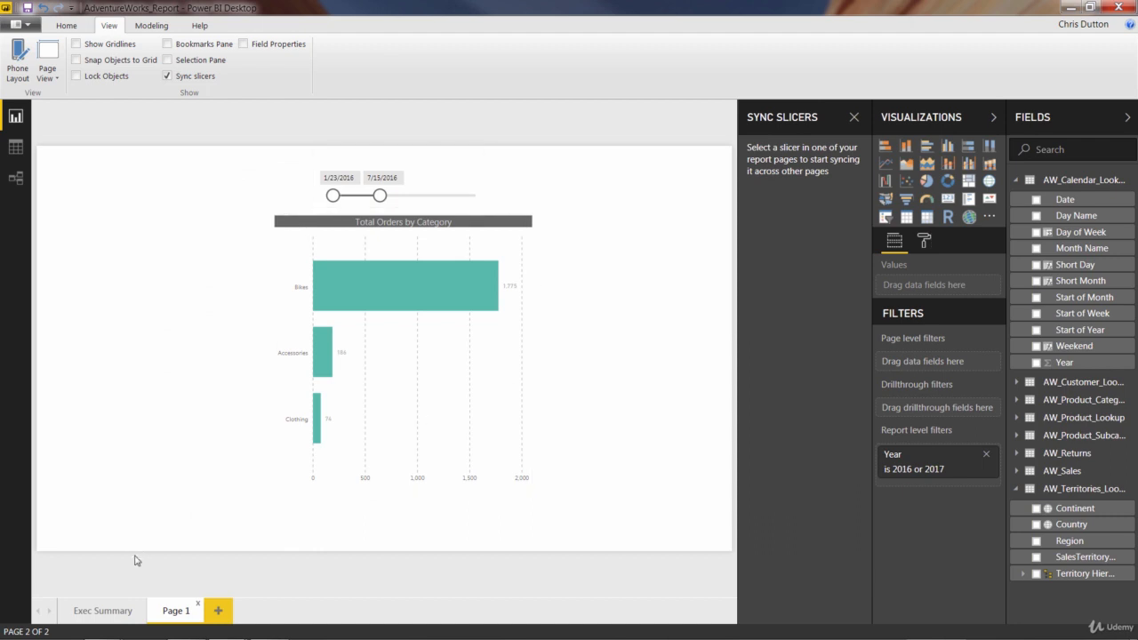
# Return to Exec Summary and extend the Date slicer's end date to 6/30/2017.
pyautogui.click(104, 608)
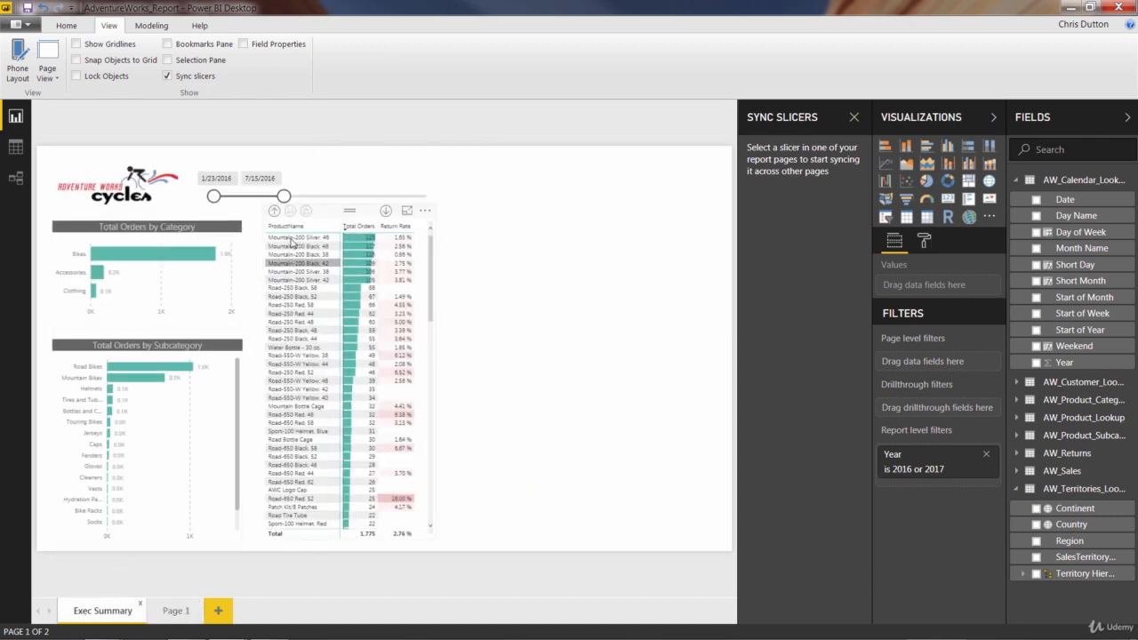
pyautogui.click(325, 169)
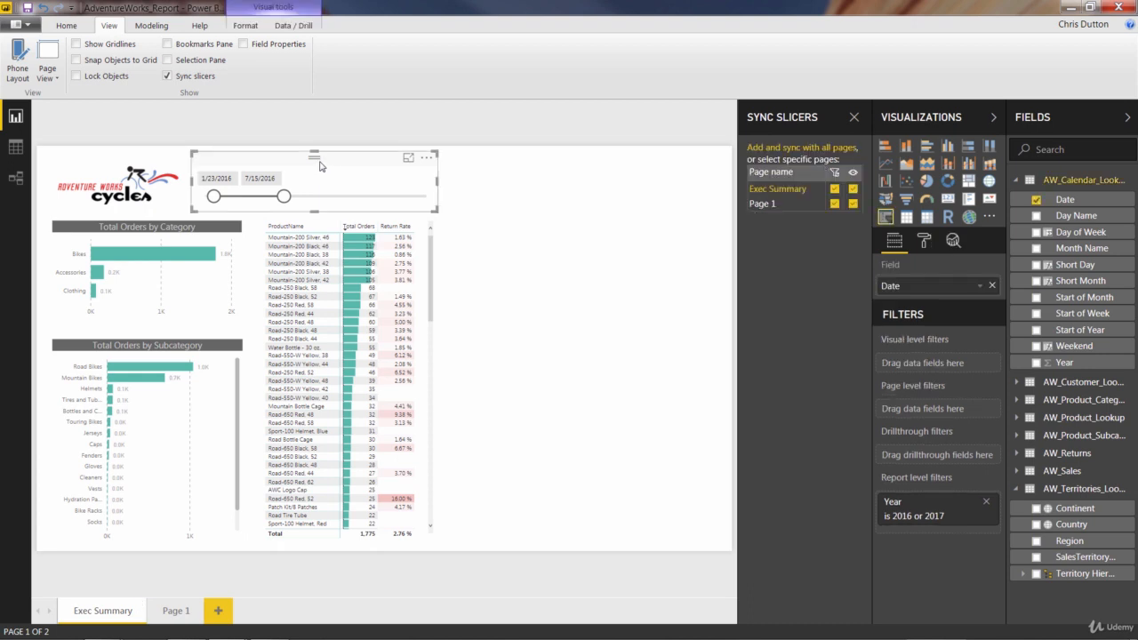
pyautogui.moveTo(285, 196); pyautogui.dragTo(424, 196)
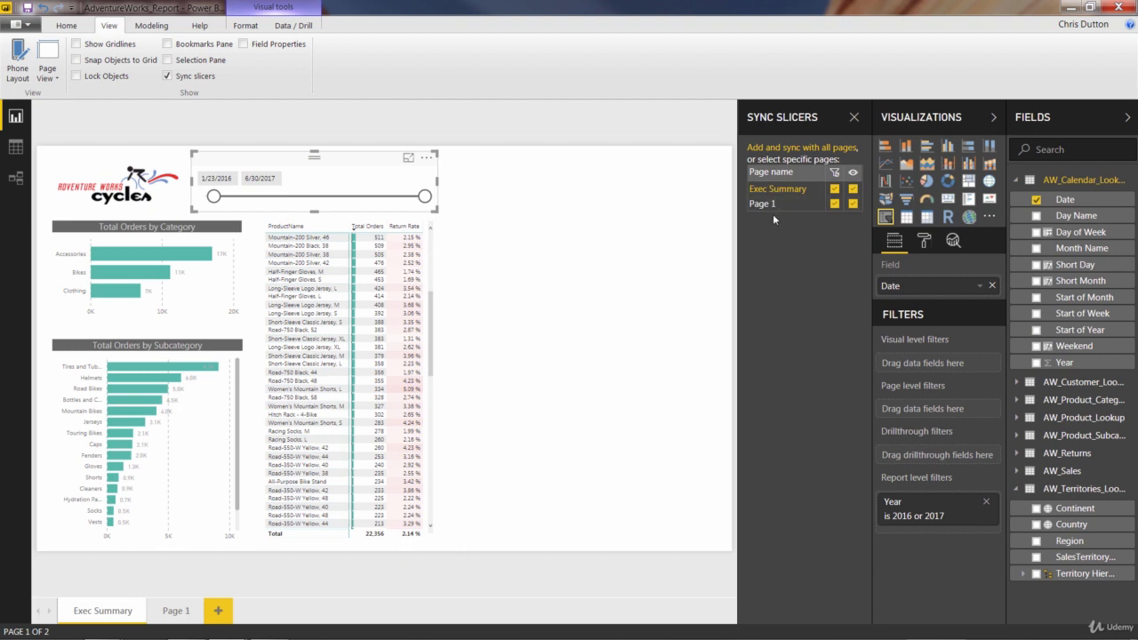
# Turn off both syncing and visibility of the Date slicer for Page 1, and close the slicer sync settings.
pyautogui.click(834, 204)
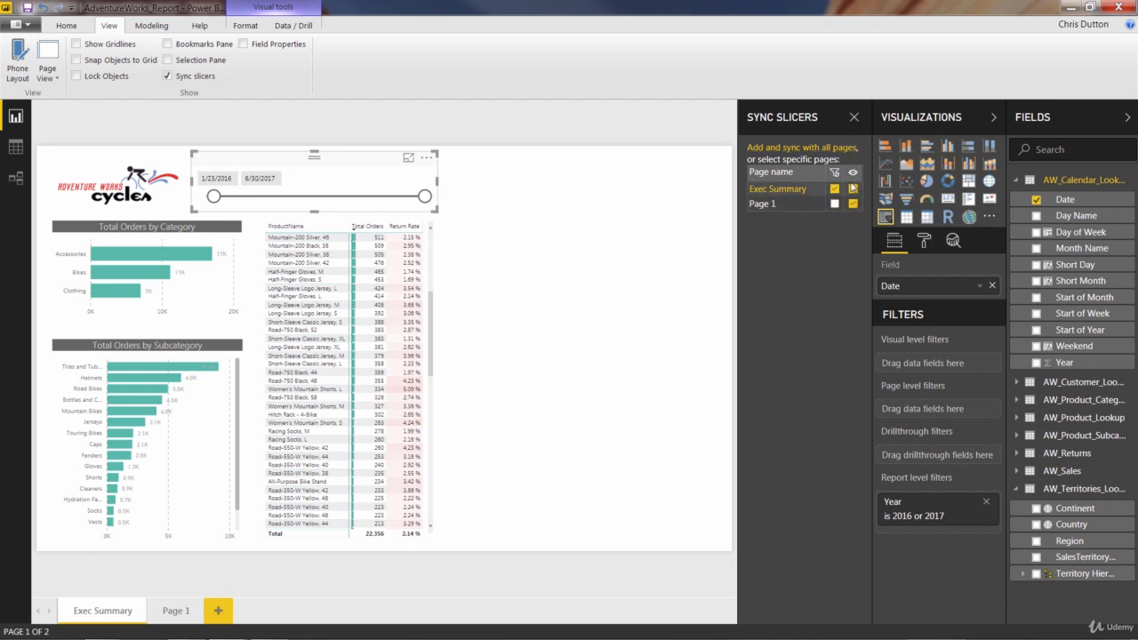
pyautogui.click(853, 204)
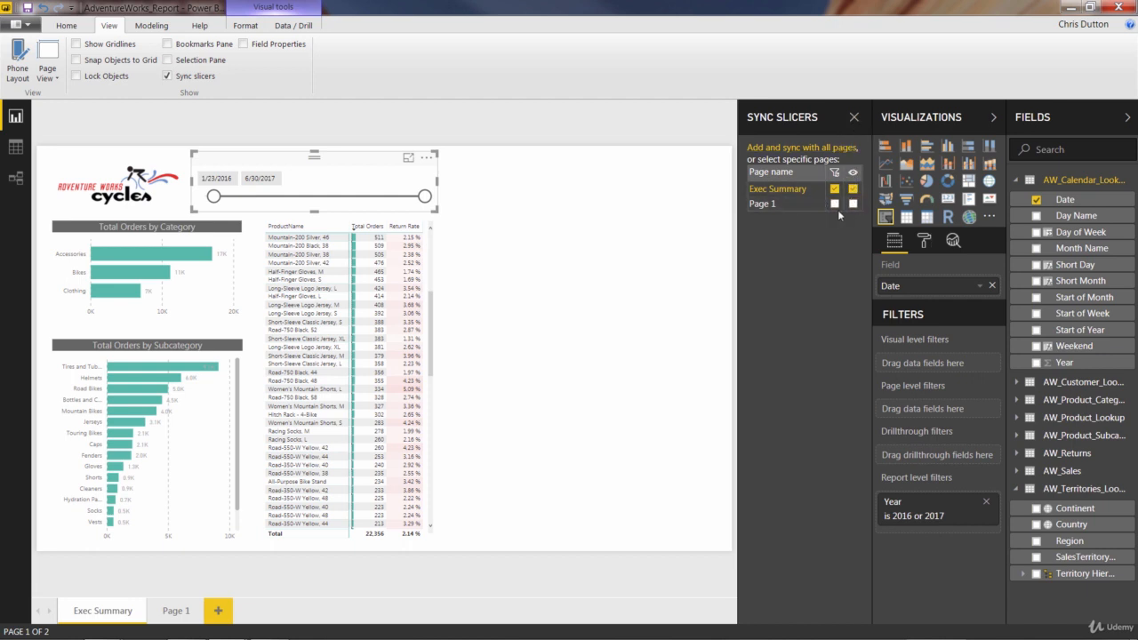
pyautogui.click(853, 118)
pyautogui.click(658, 191)
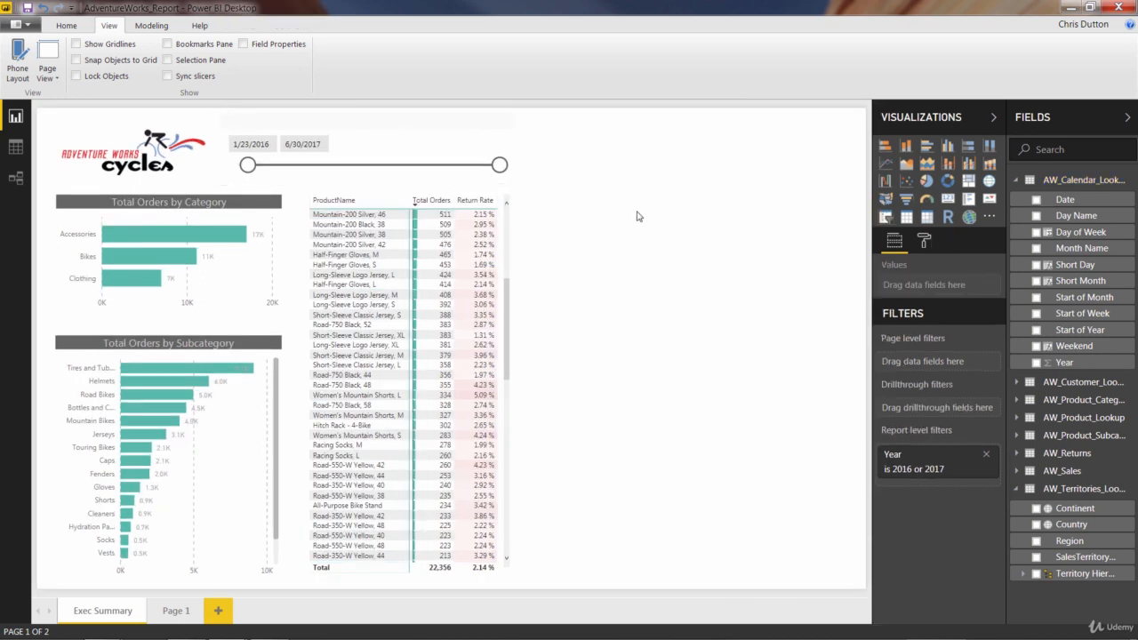
# Delete Page 1 from the report.
pyautogui.click(167, 612)
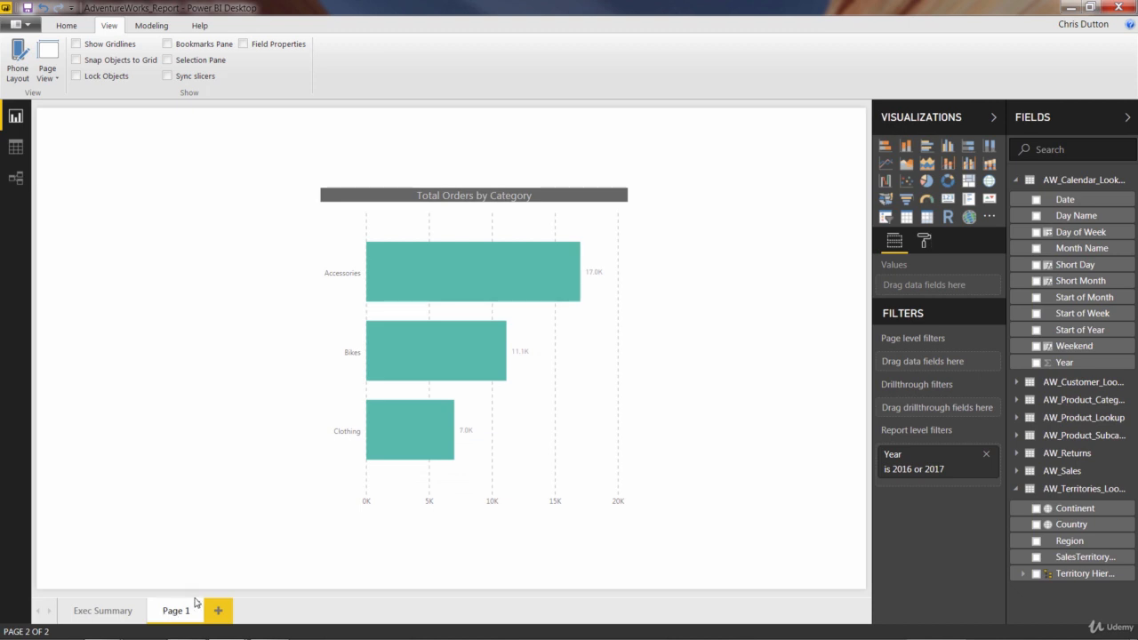
pyautogui.click(198, 605)
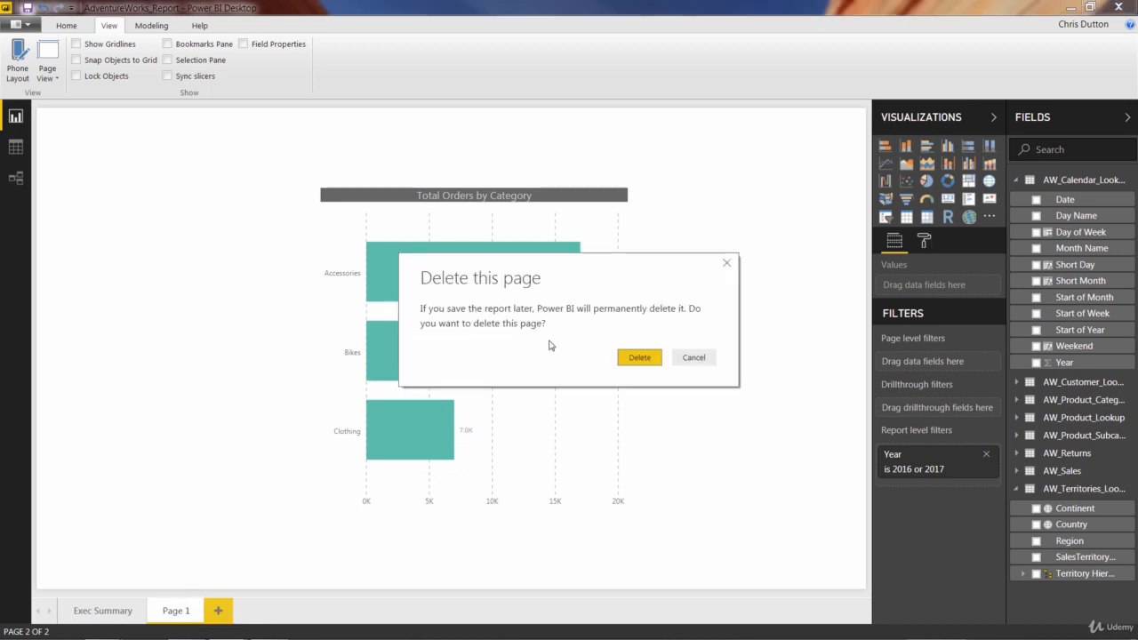
pyautogui.click(637, 357)
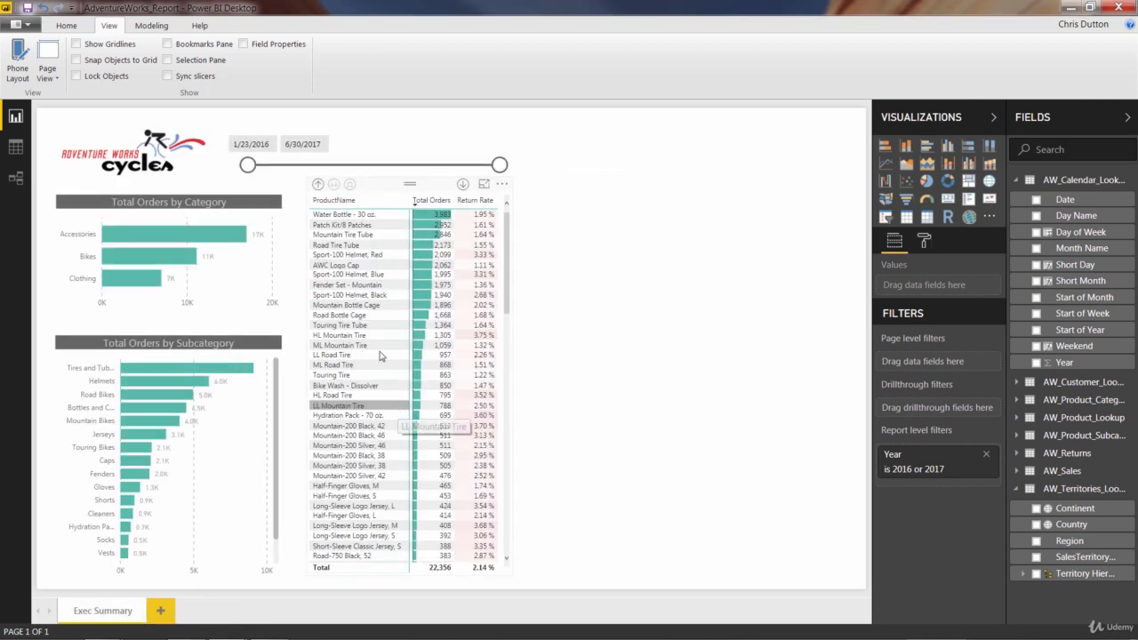
# Set the Date slicer's start date on Exec Summary back to 1/1/2016 and deselect the slicer.
pyautogui.moveTo(247, 163); pyautogui.dragTo(237, 165)
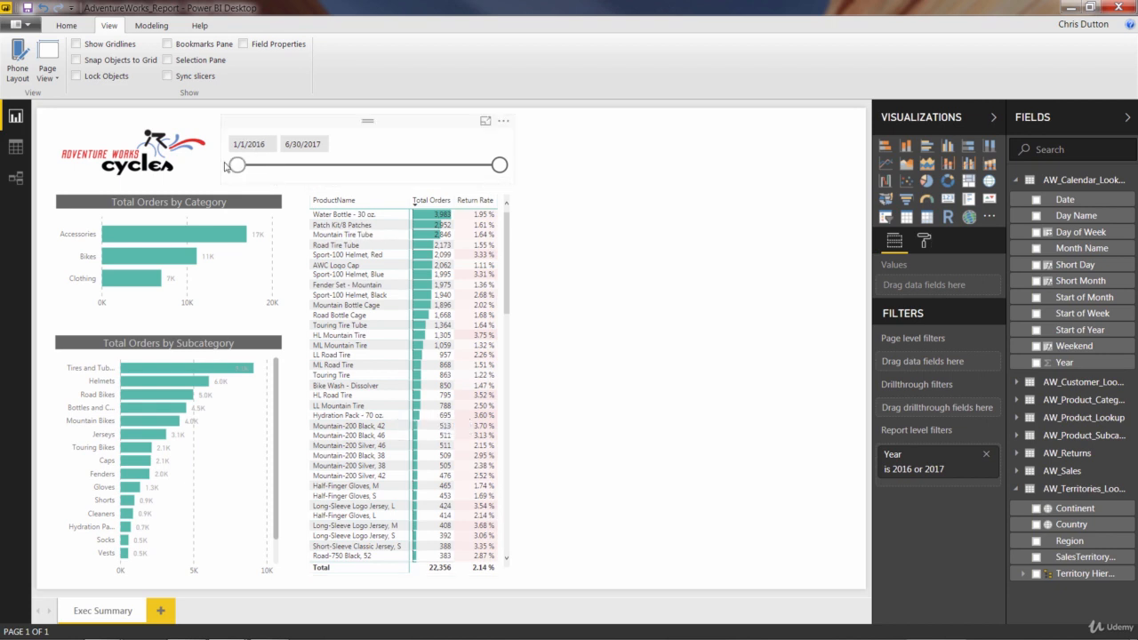
pyautogui.click(624, 214)
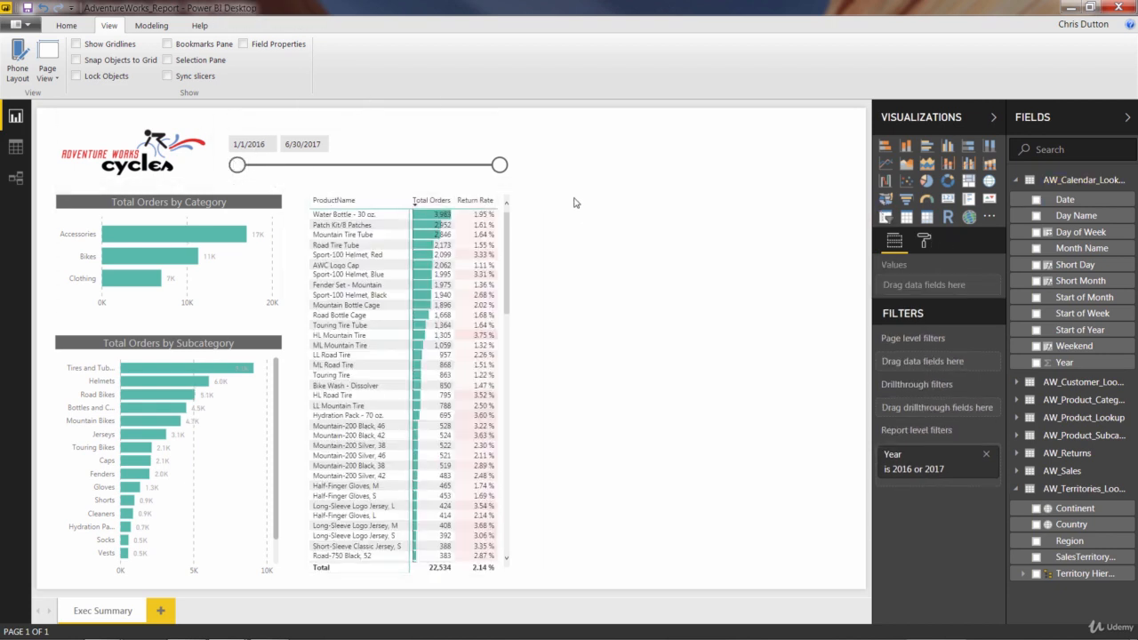